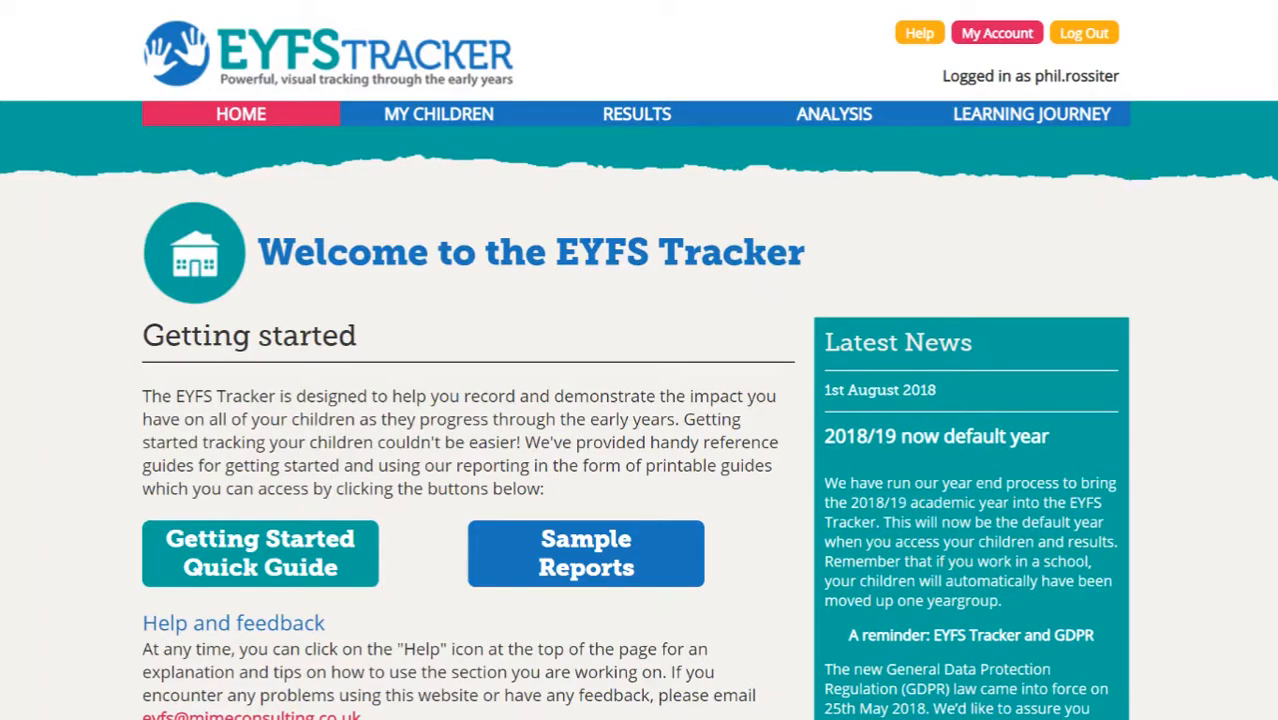
# - Open My Children and keep the Year Group filter on 2018-19 Nursery
pyautogui.click(485, 115)
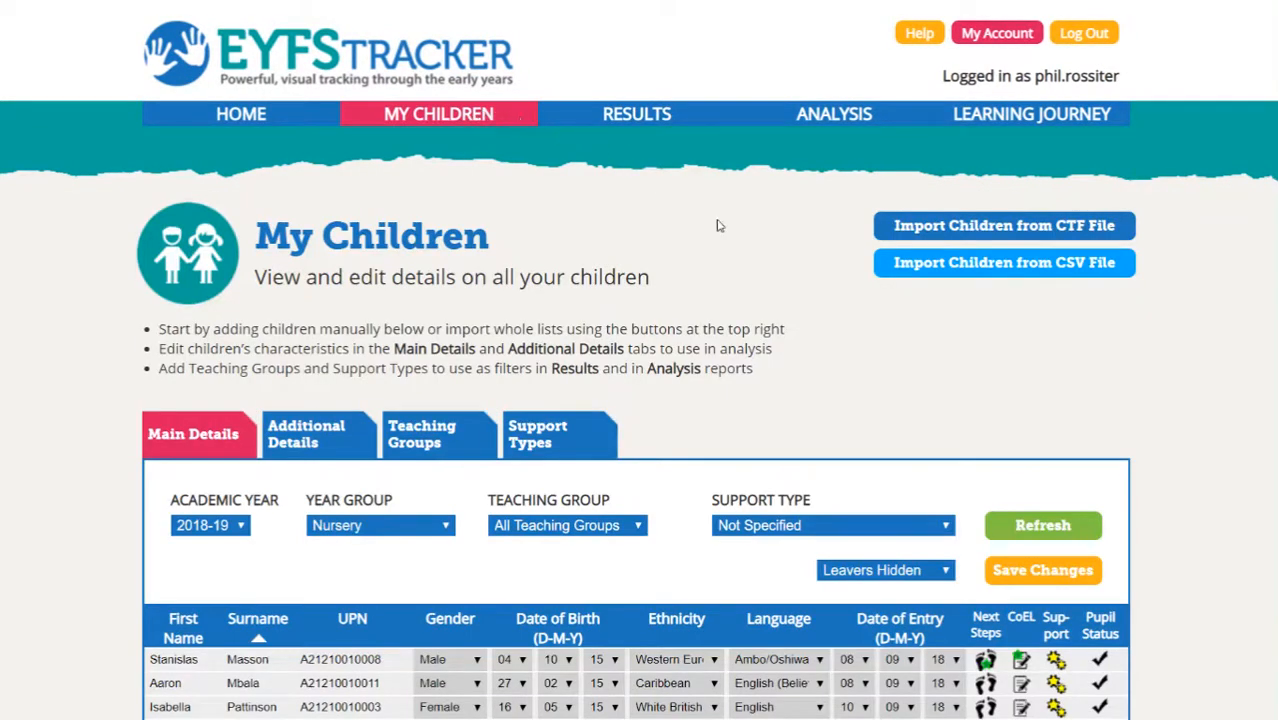
pyautogui.scroll(-1, 1154, 428)
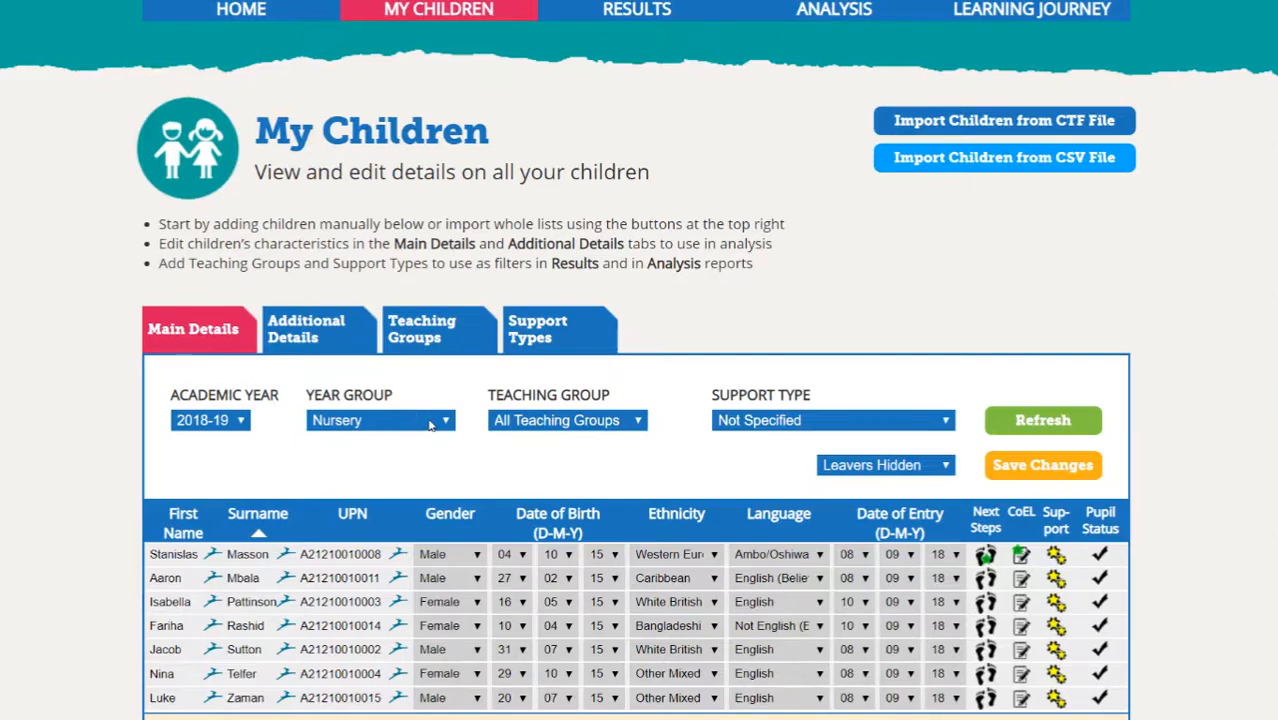
pyautogui.click(430, 421)
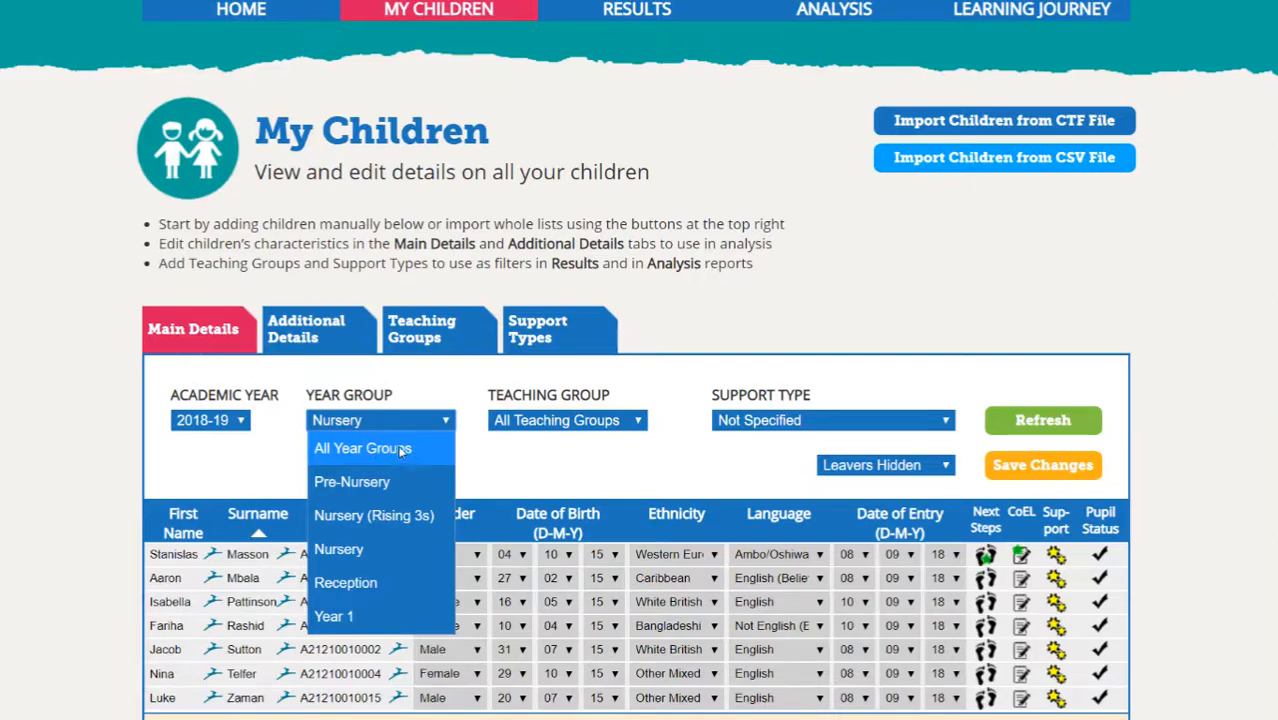
pyautogui.click(522, 468)
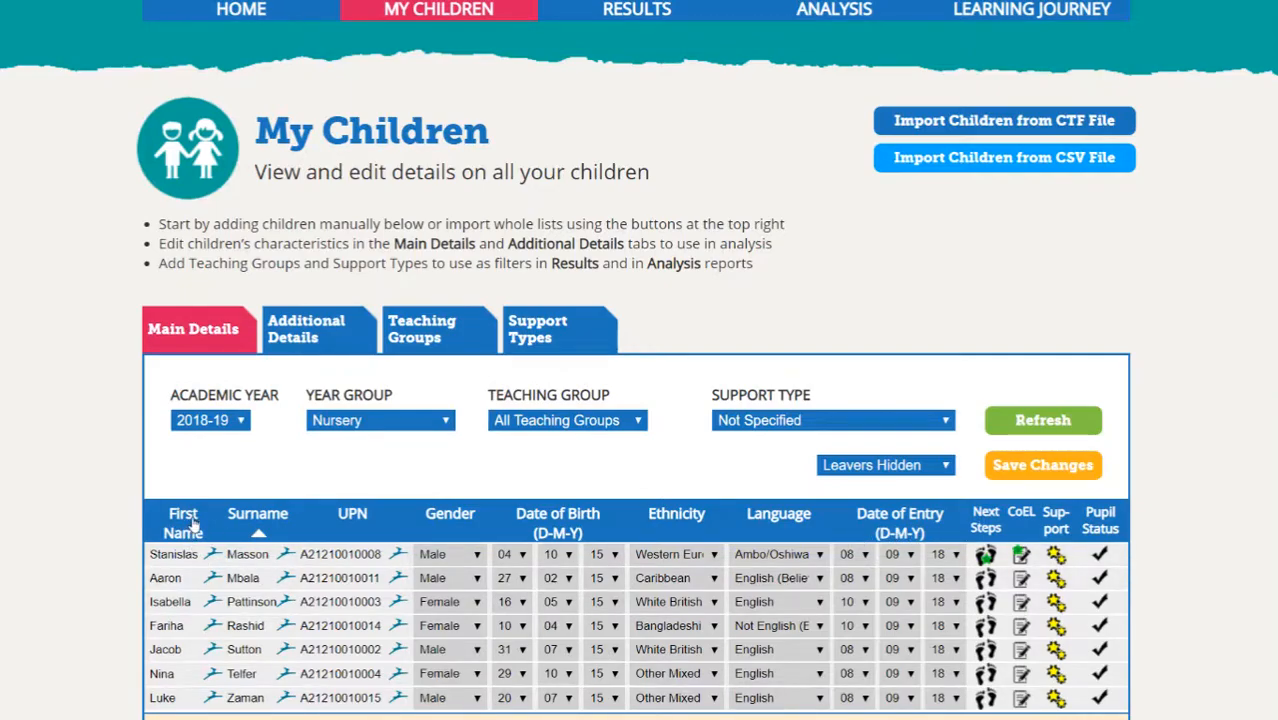
# - Sort the children table by first name, surname, then gender descending so girls come first
pyautogui.click(185, 523)
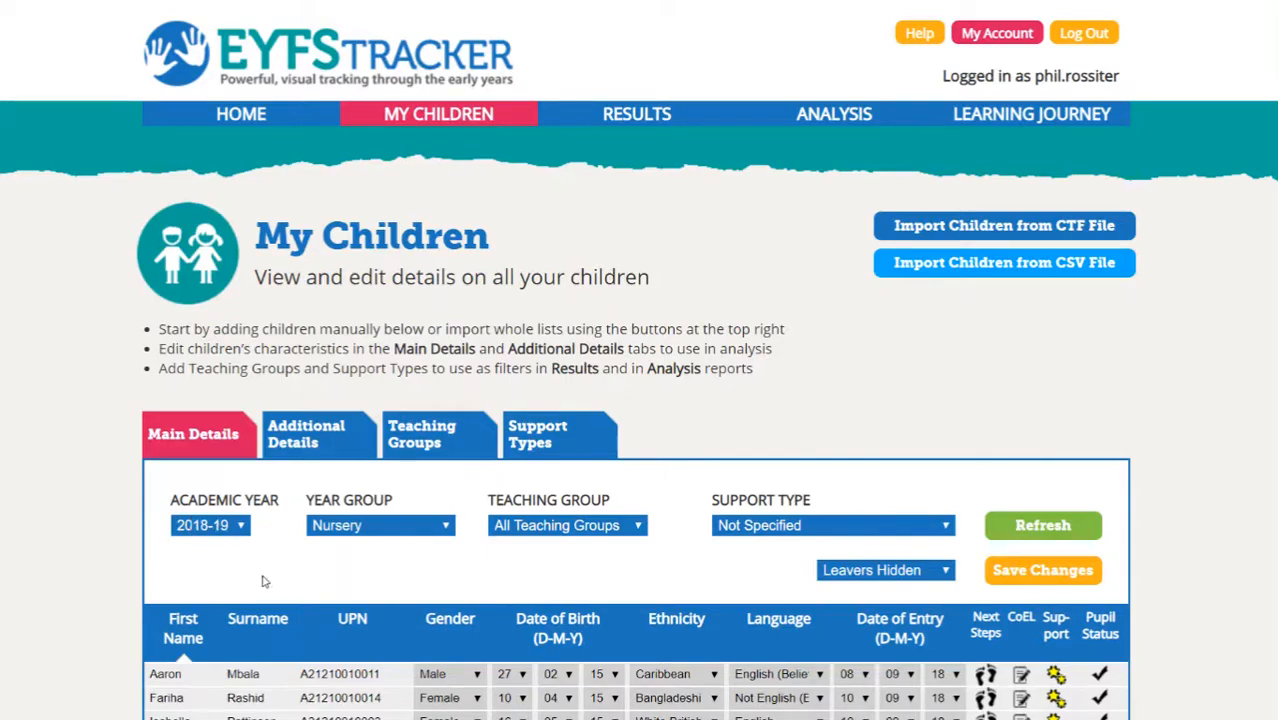
pyautogui.click(255, 621)
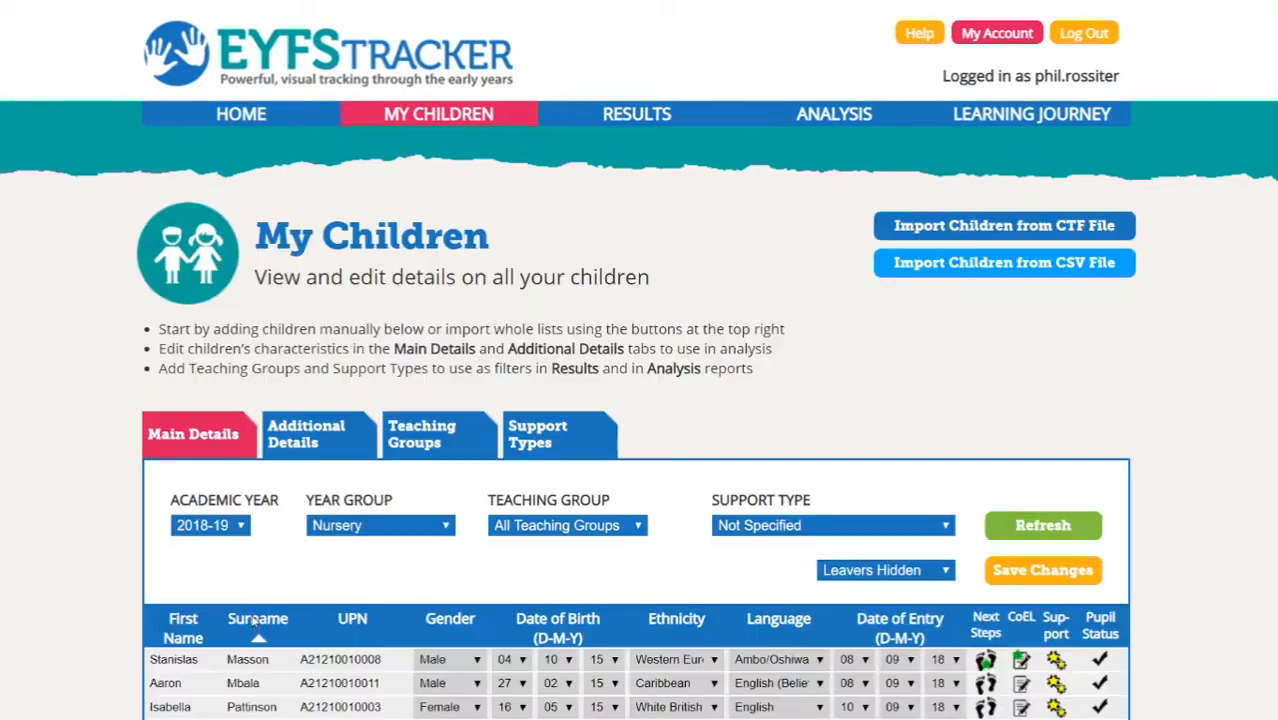
pyautogui.click(443, 620)
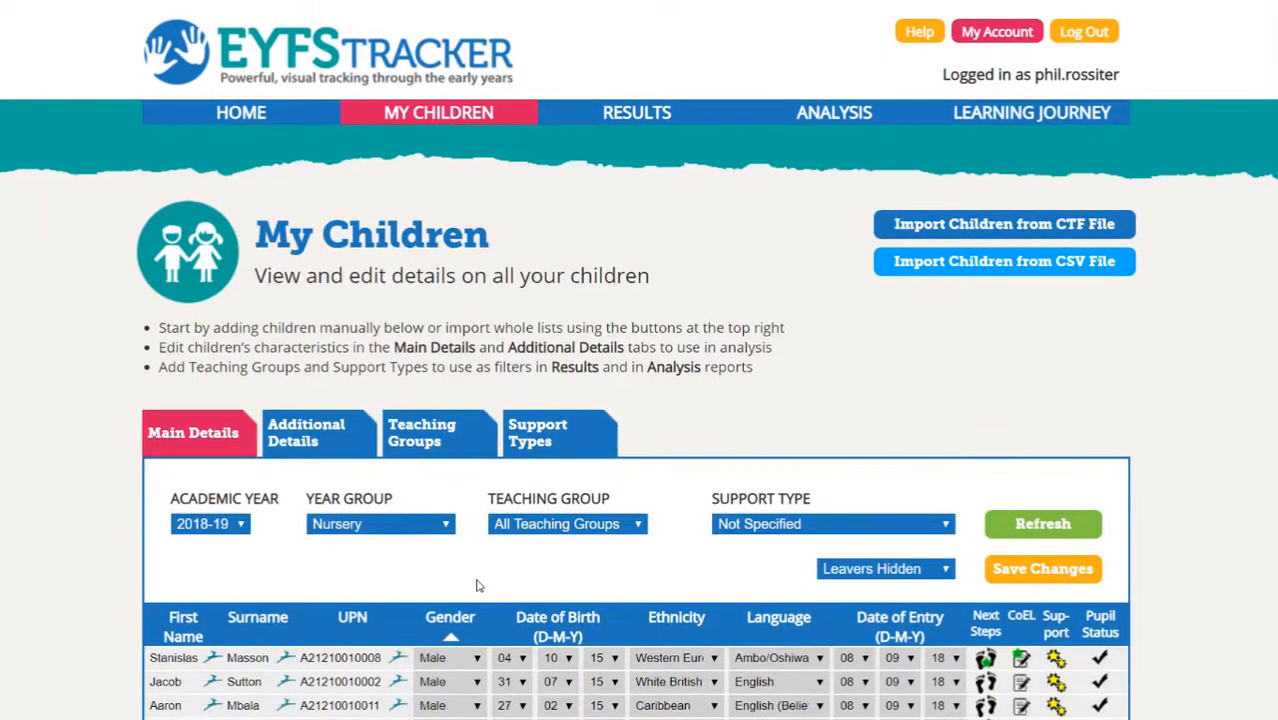
pyautogui.scroll(-1, 512, 595)
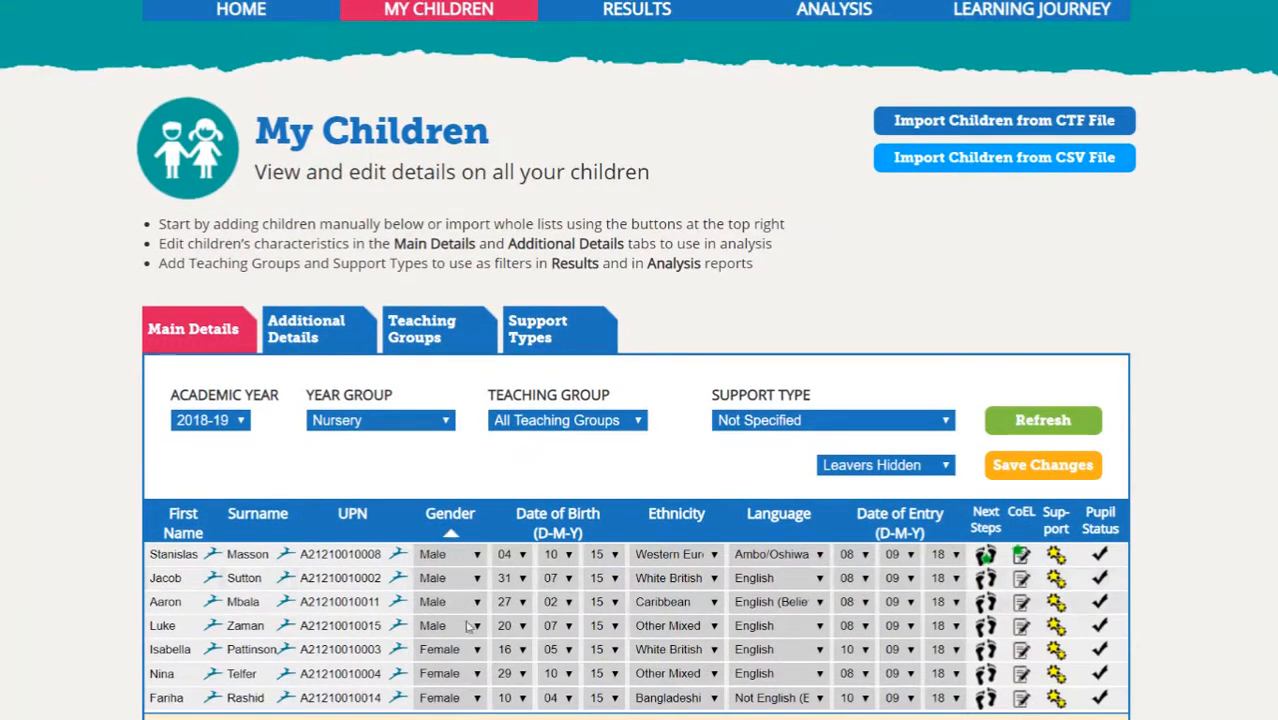
pyautogui.click(442, 524)
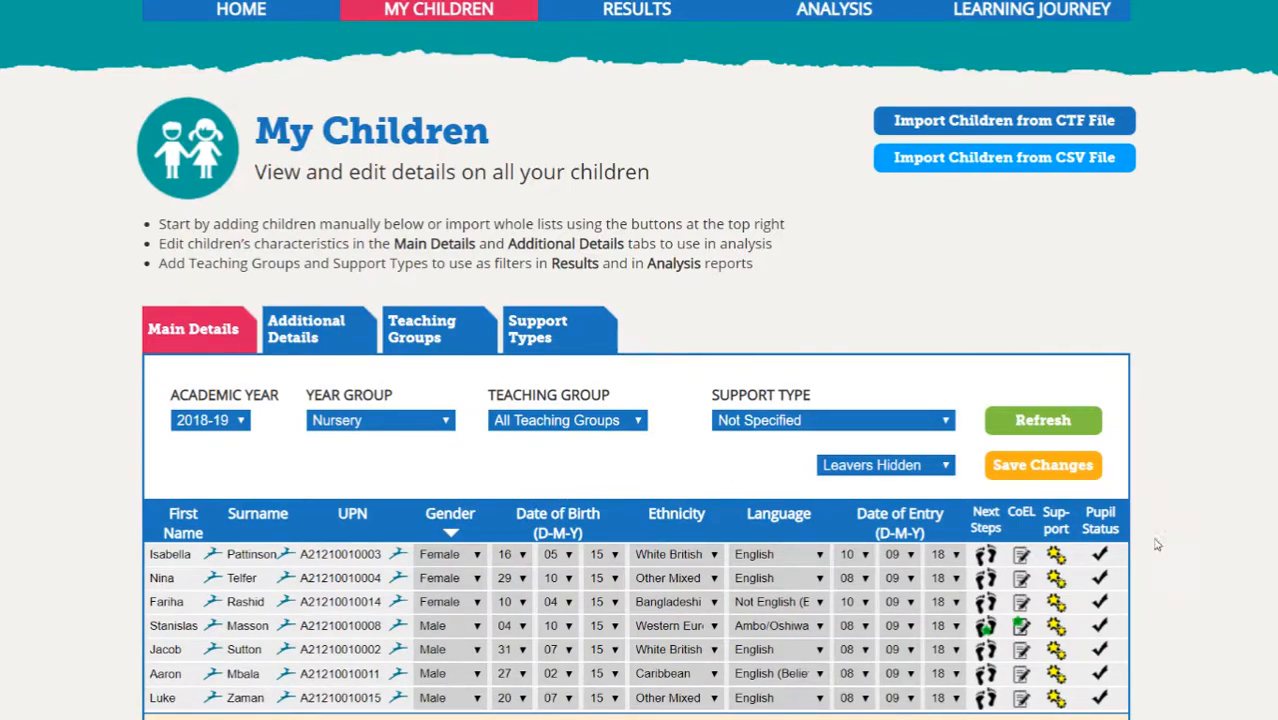
pyautogui.scroll(-1, 1193, 517)
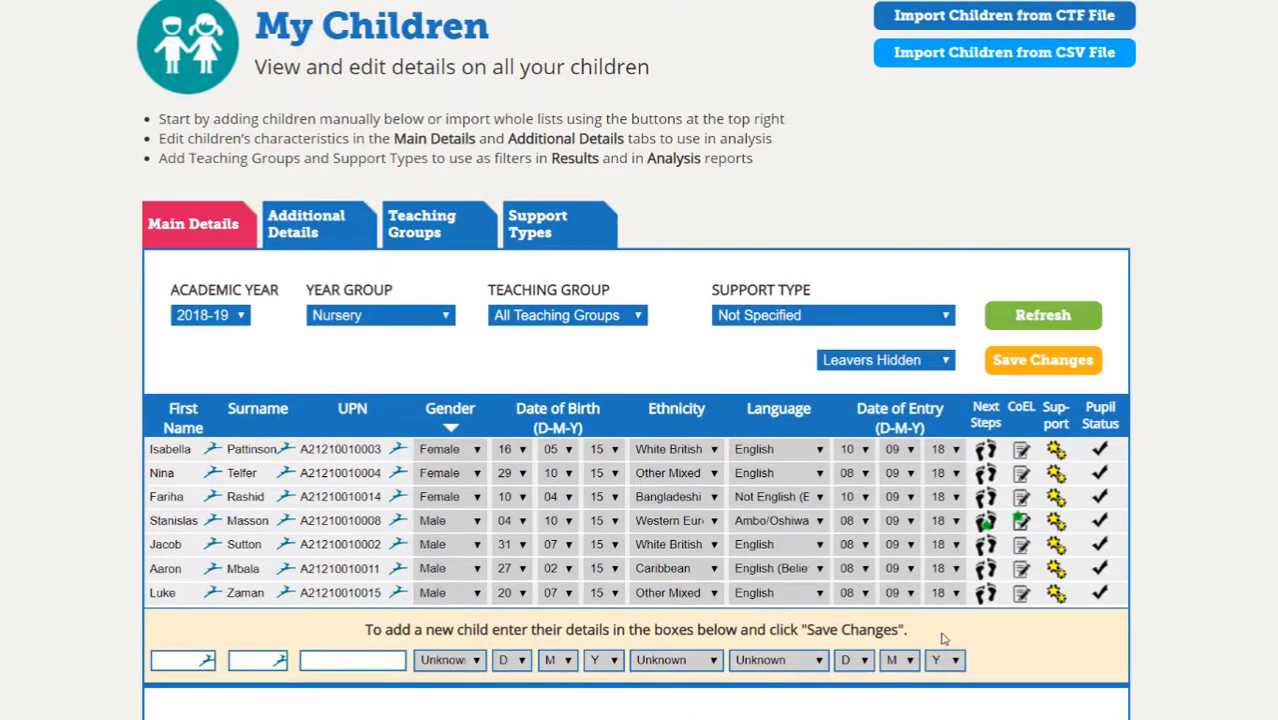
# - Enter the new child's first name and surname in the add-new-child row
pyautogui.click(171, 662)
pyautogui.press('Tab')
pyautogui.press('Tab')
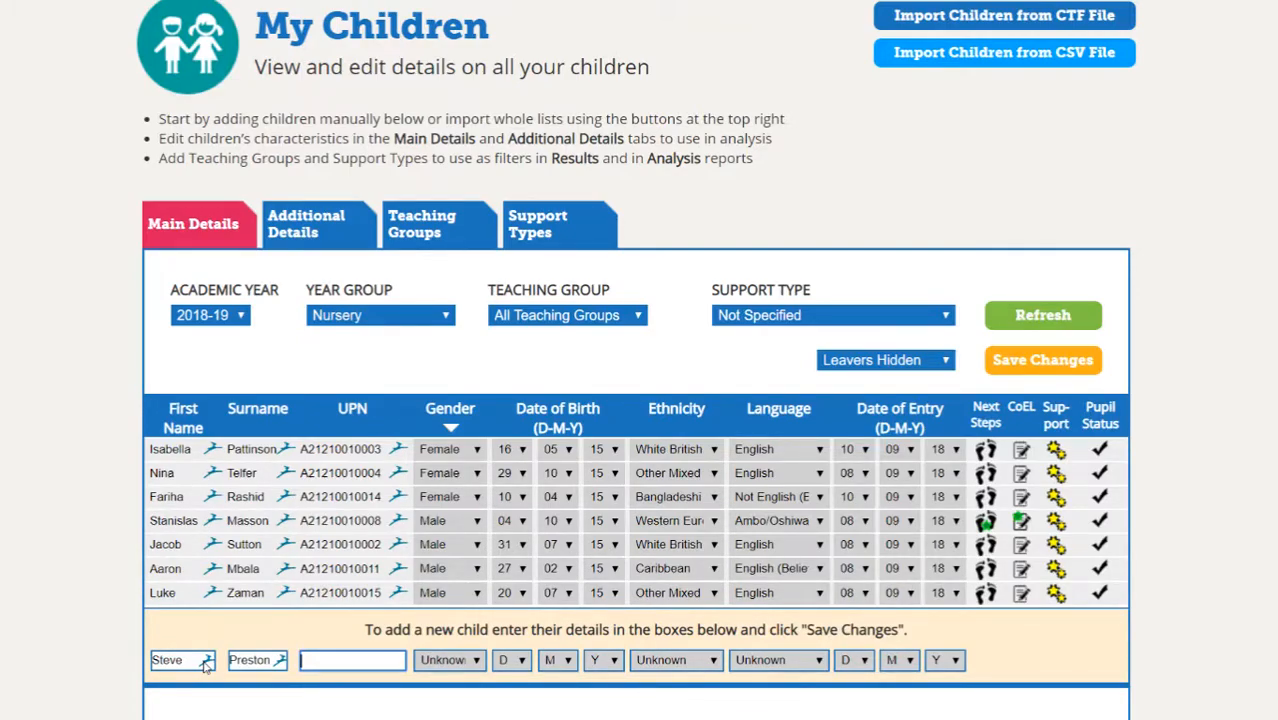
# - Set the new child's date of birth to 14/10/13 and save the changes
pyautogui.click(520, 662)
pyautogui.click(505, 567)
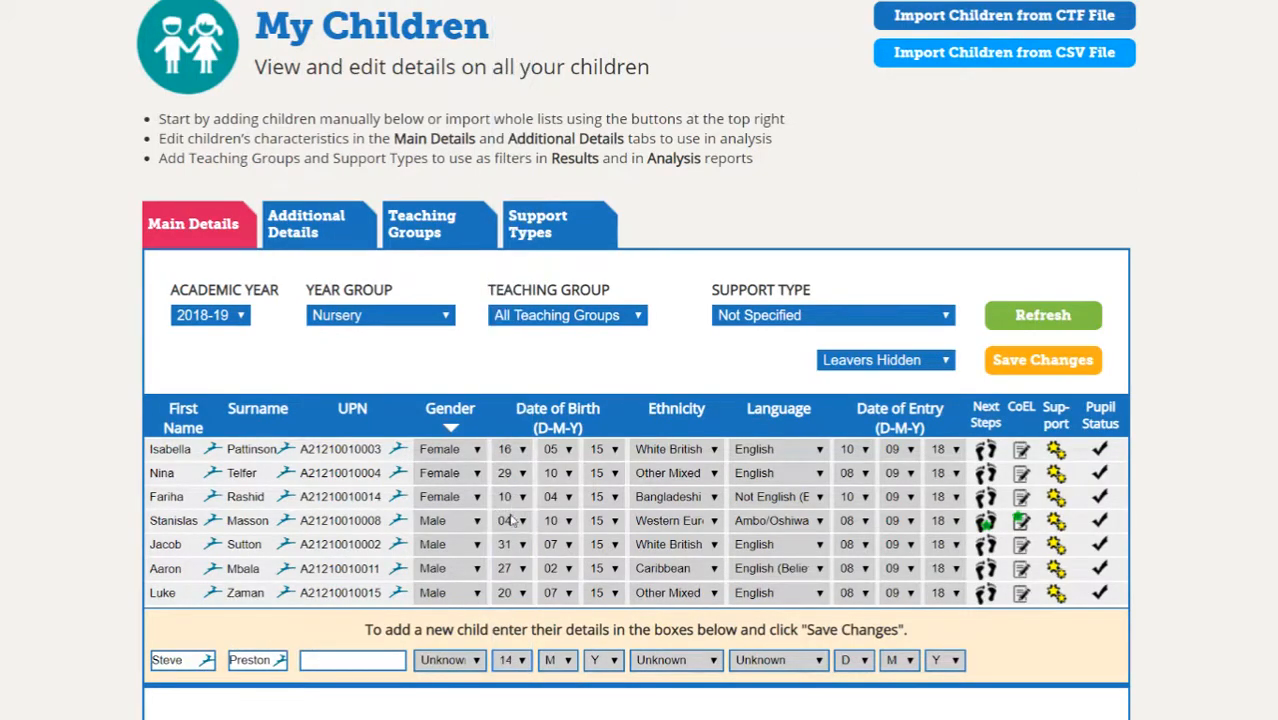
pyautogui.click(556, 662)
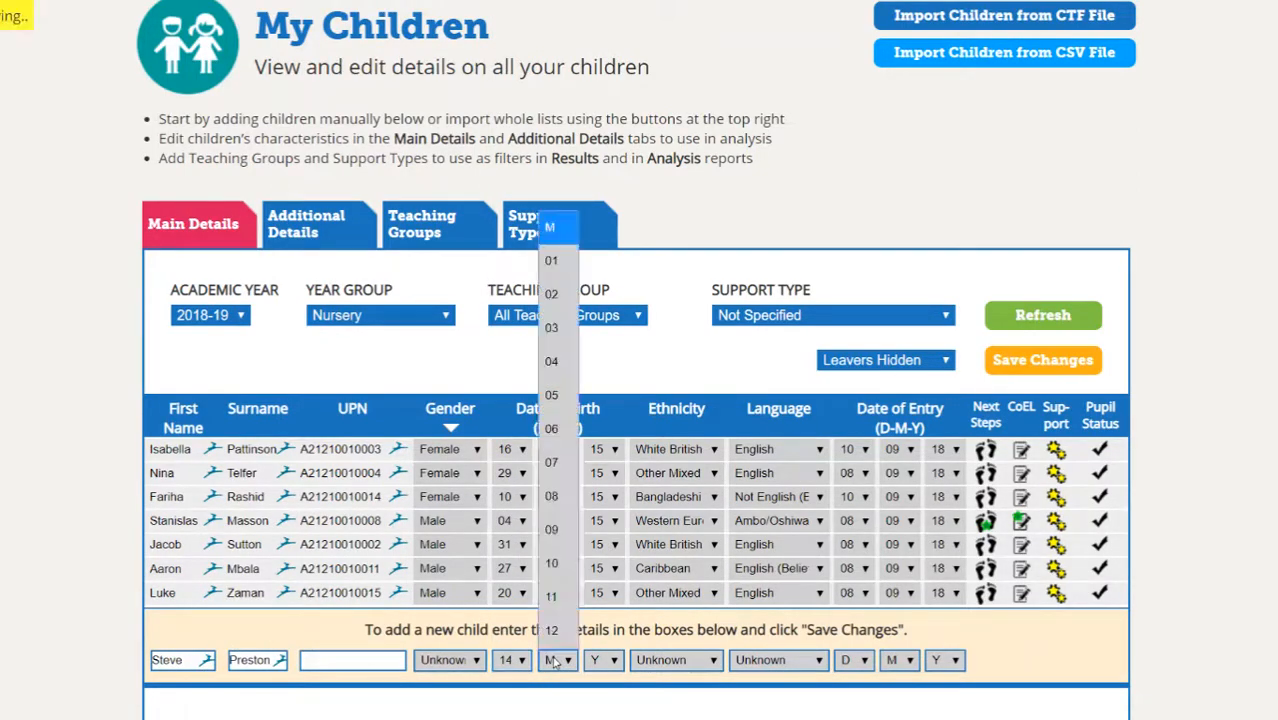
pyautogui.click(557, 565)
pyautogui.click(601, 662)
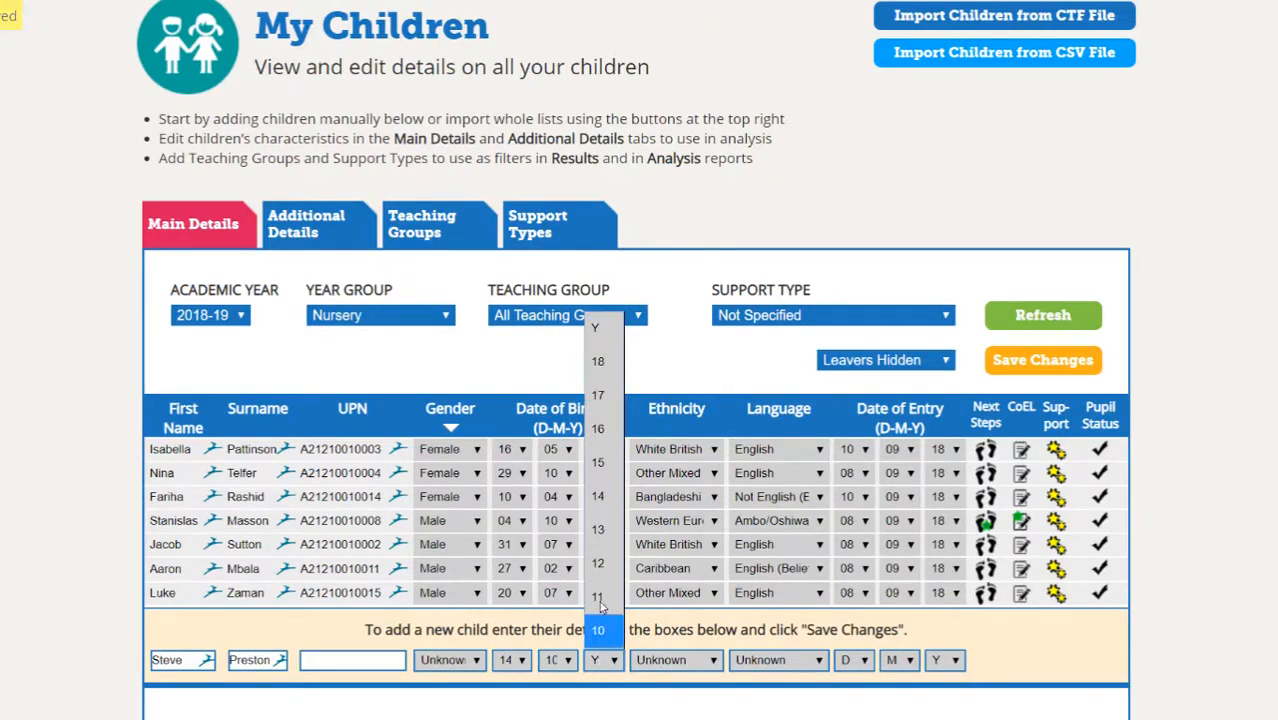
pyautogui.click(600, 530)
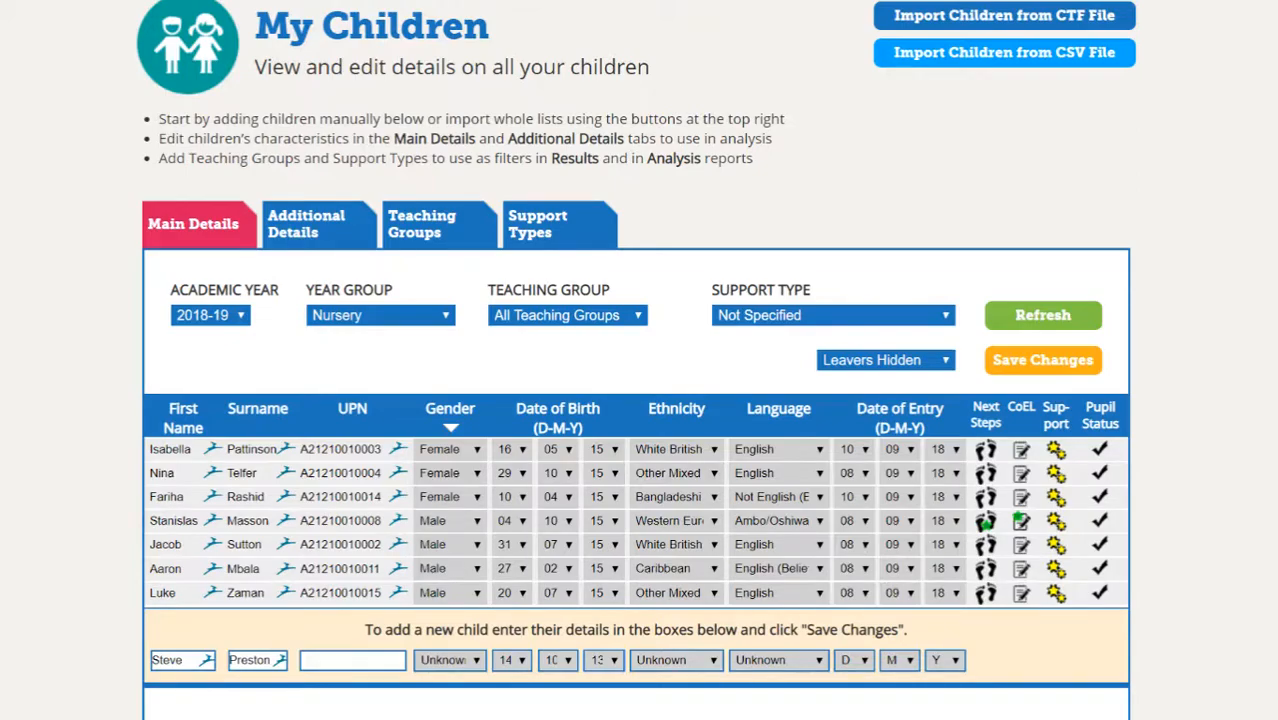
pyautogui.click(1043, 360)
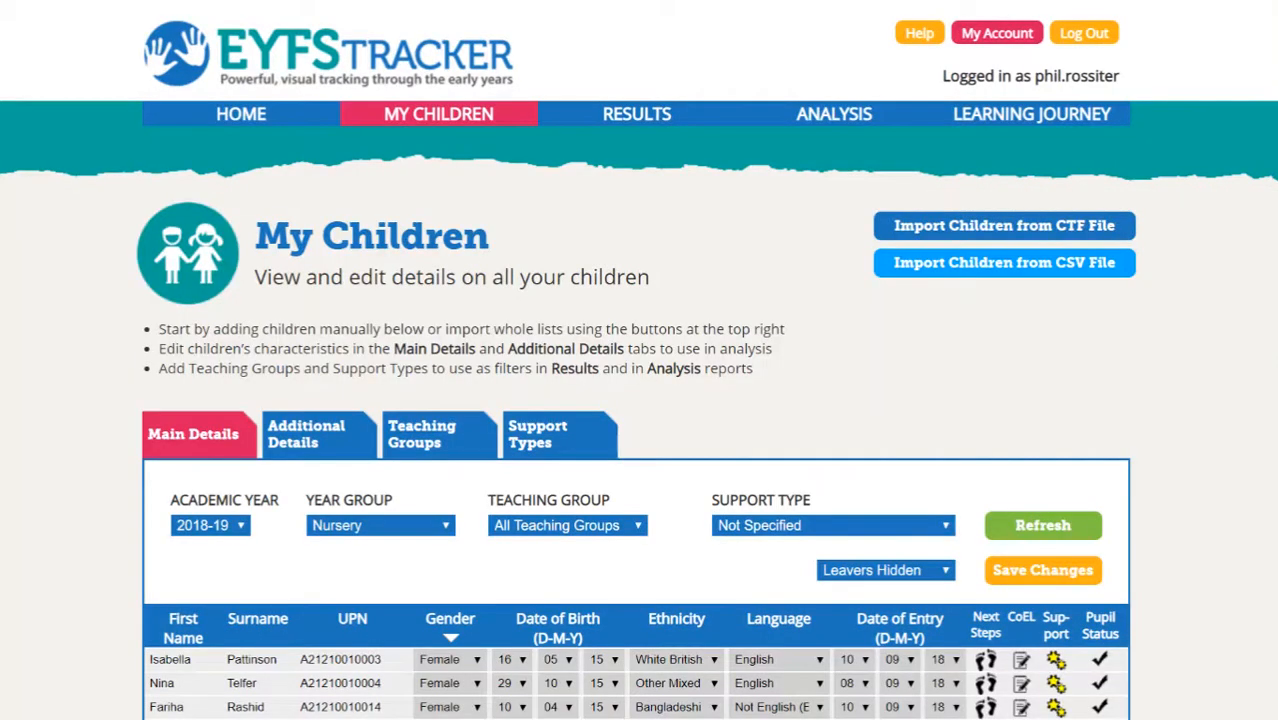
# - Open the Mark as Left Setting window from the new child's Pupil Status tick
pyautogui.scroll(-2, 967, 544)
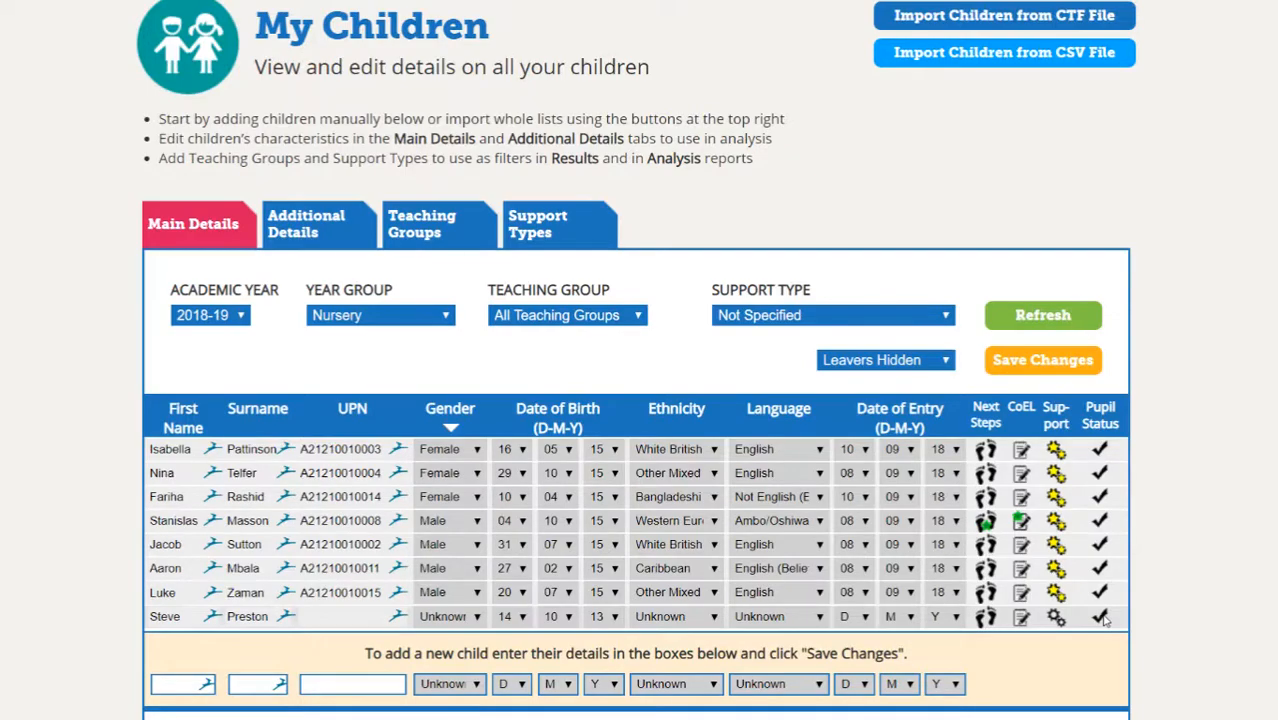
pyautogui.click(1100, 617)
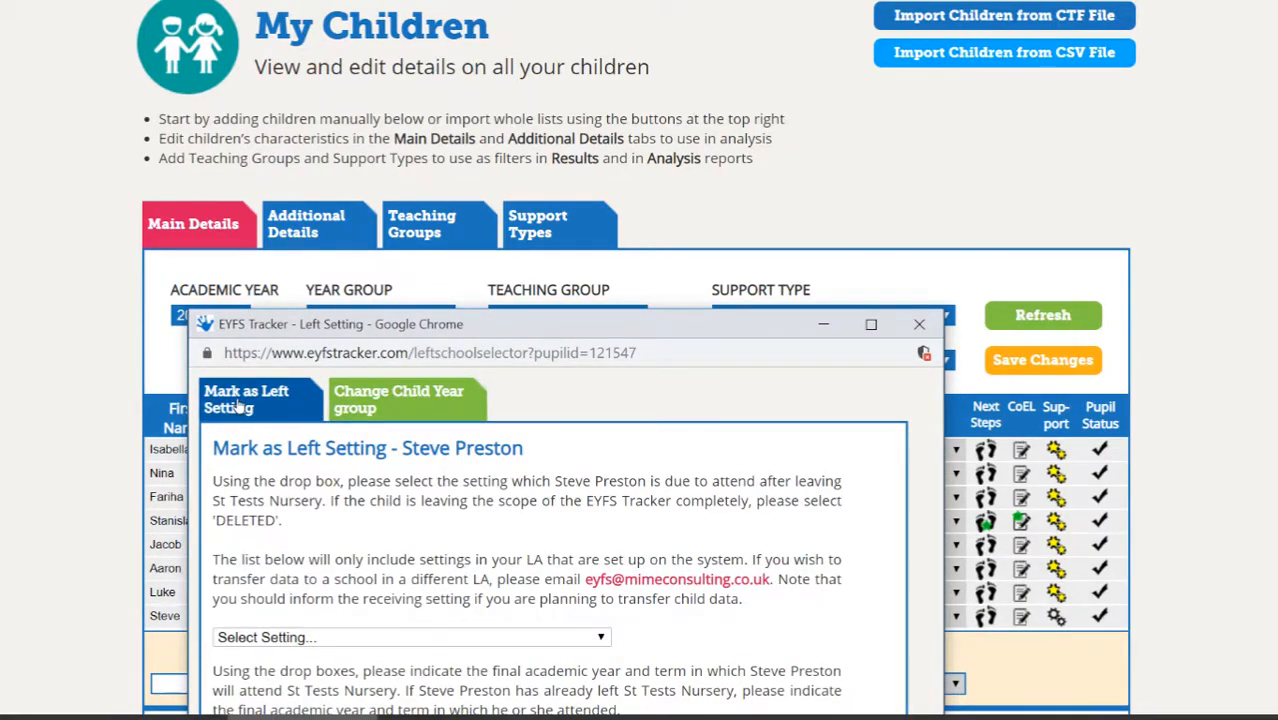
# - Change the new child's year group to Reception, save, and close the confirmation
pyautogui.click(427, 398)
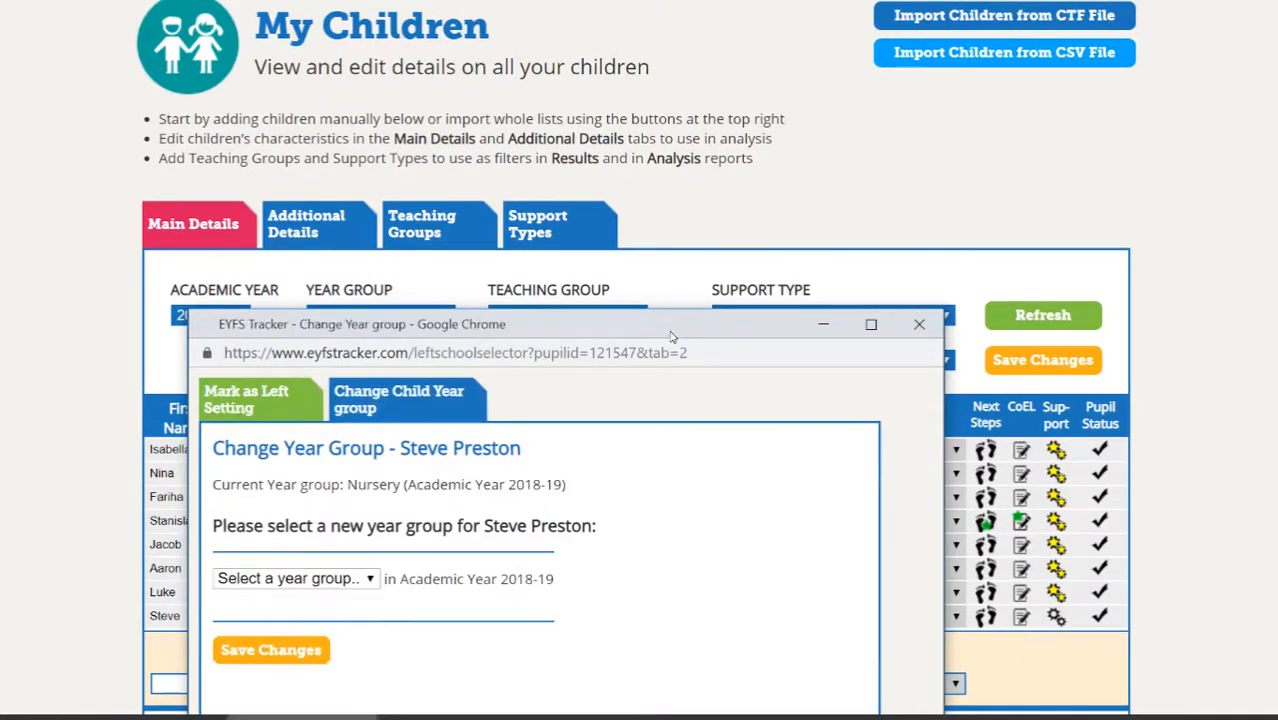
pyautogui.moveTo(657, 326); pyautogui.dragTo(712, 152)
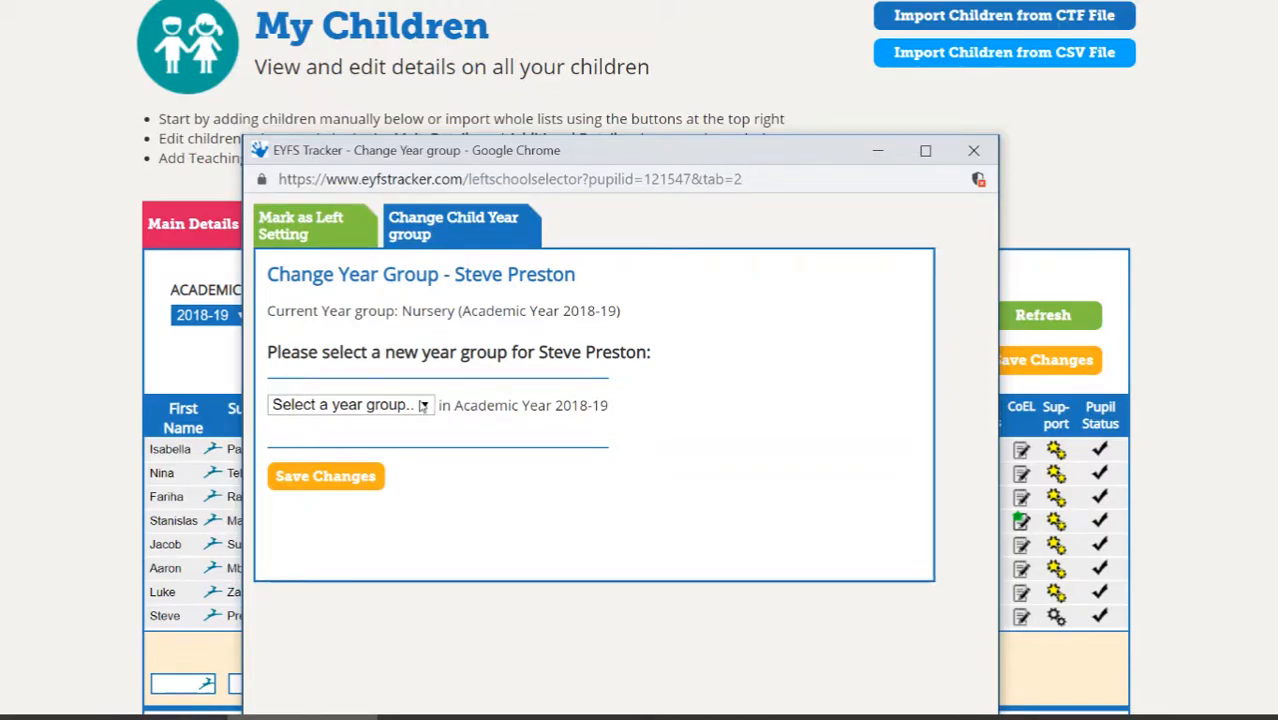
pyautogui.click(423, 405)
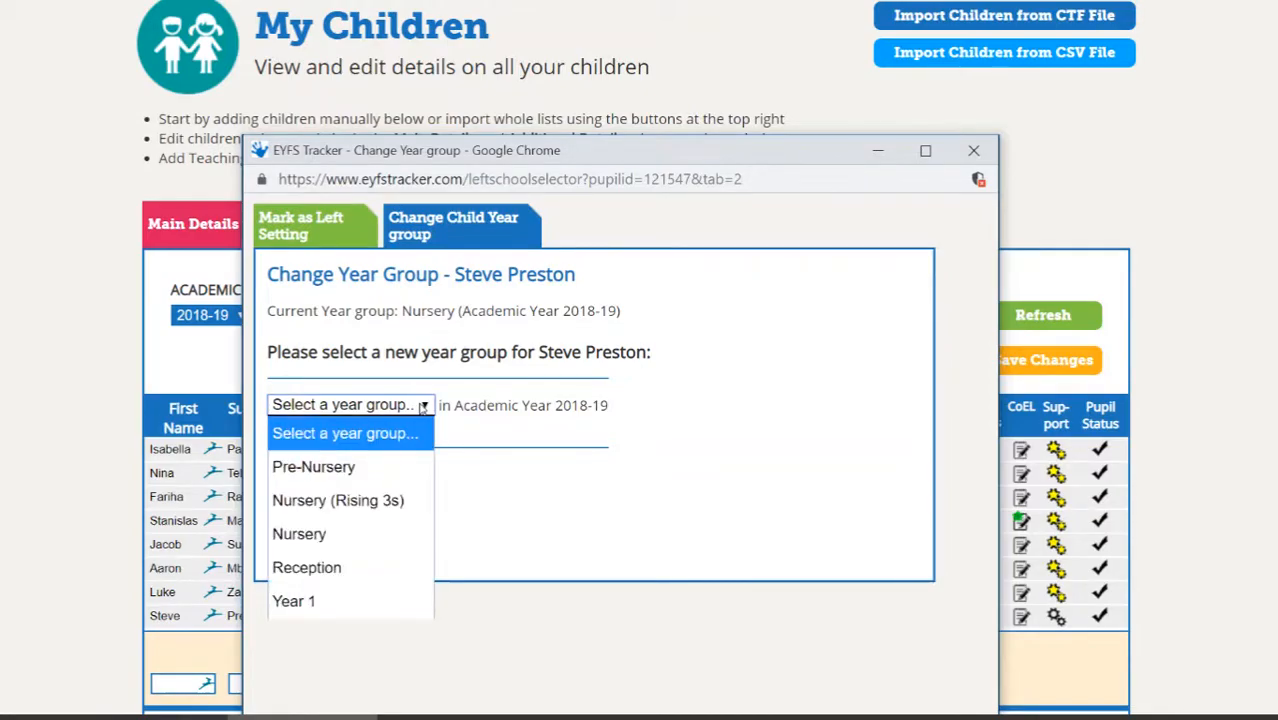
pyautogui.click(332, 568)
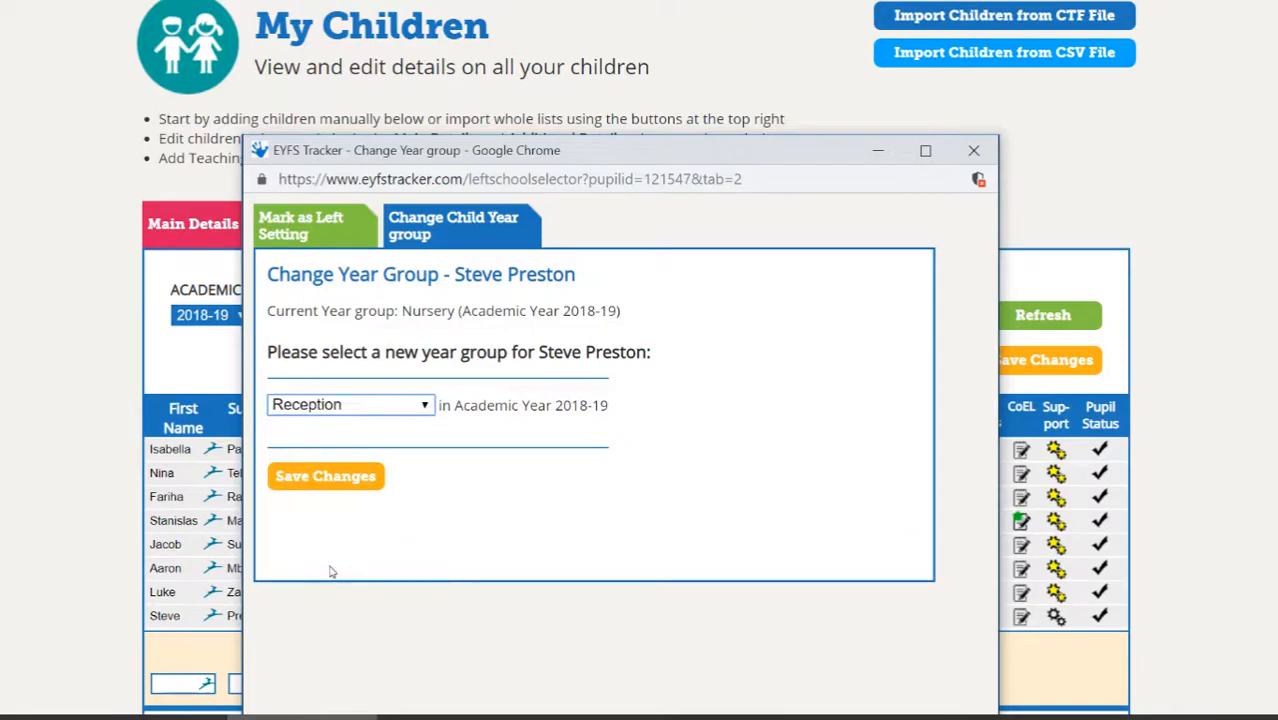
pyautogui.click(318, 477)
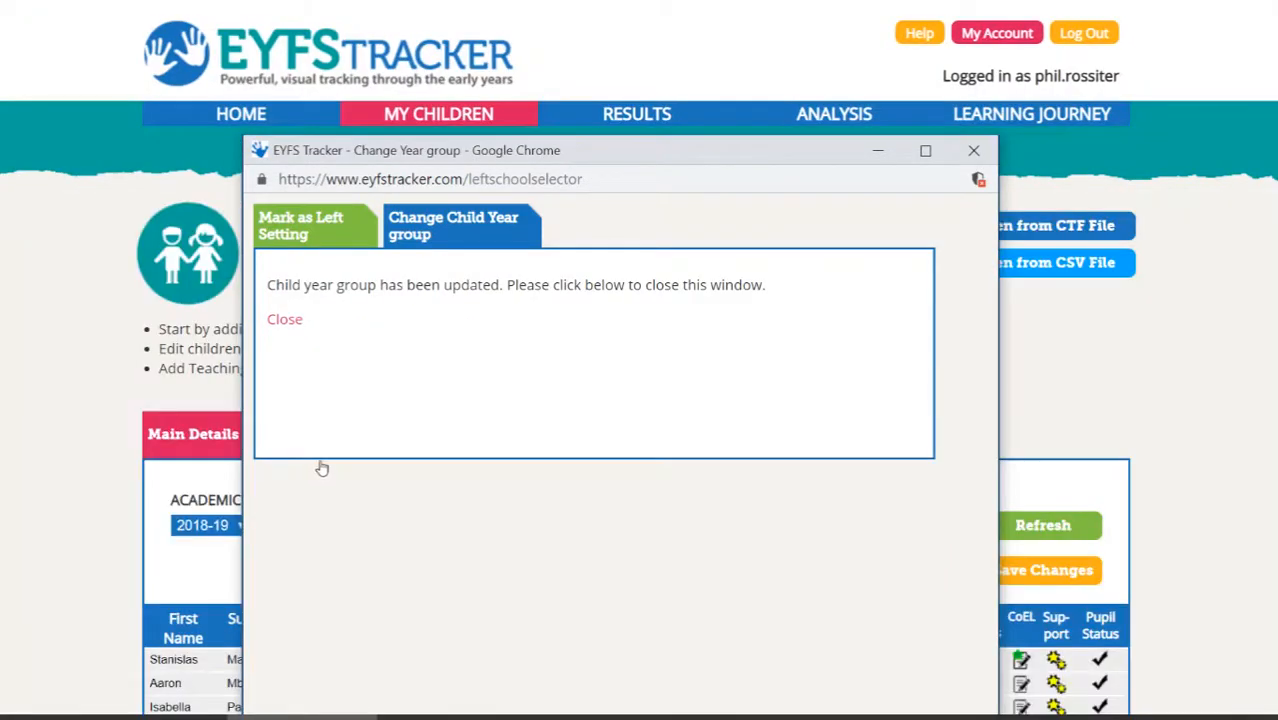
pyautogui.click(285, 320)
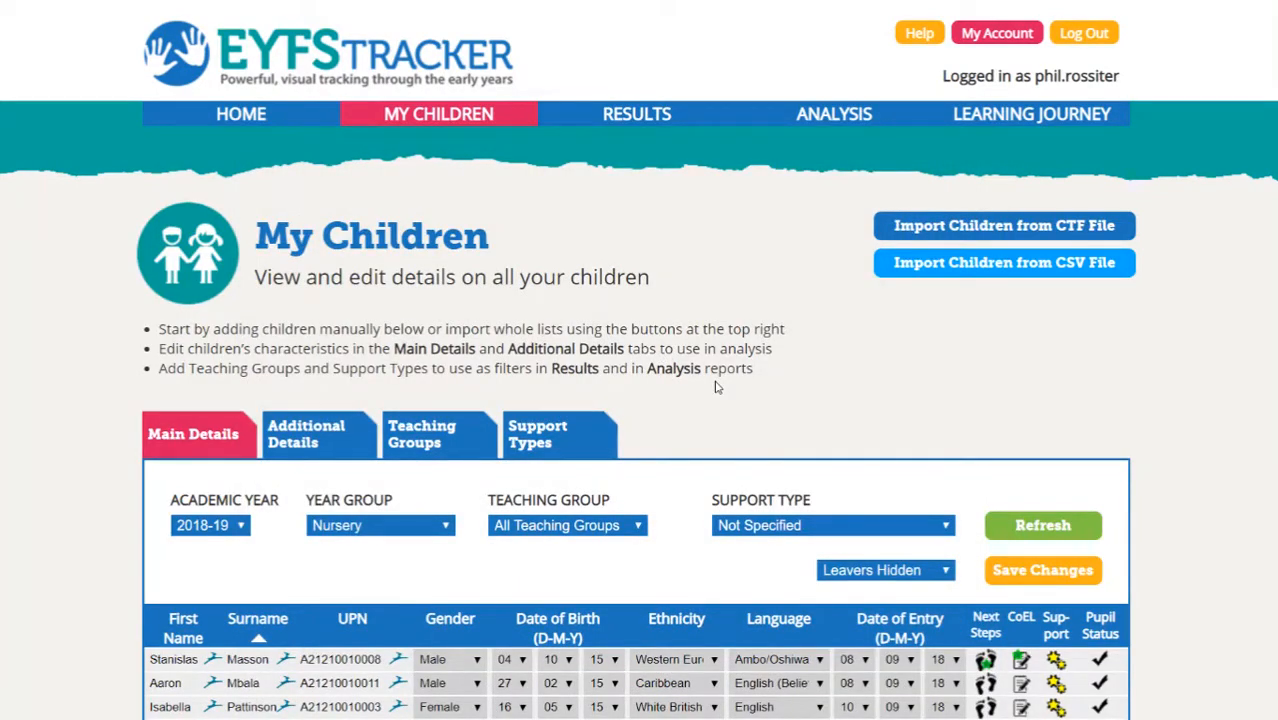
# - Filter the list to the Reception year group and refresh to show the moved child
pyautogui.scroll(-3, 715, 387)
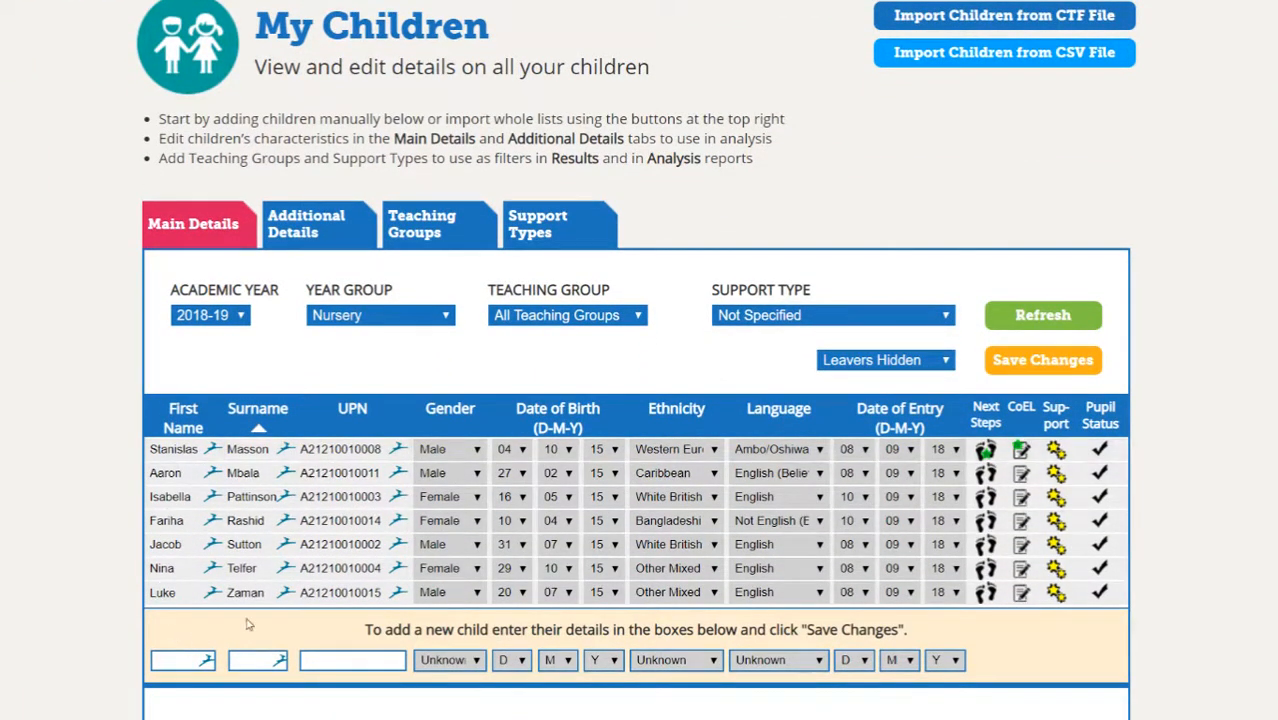
pyautogui.click(440, 317)
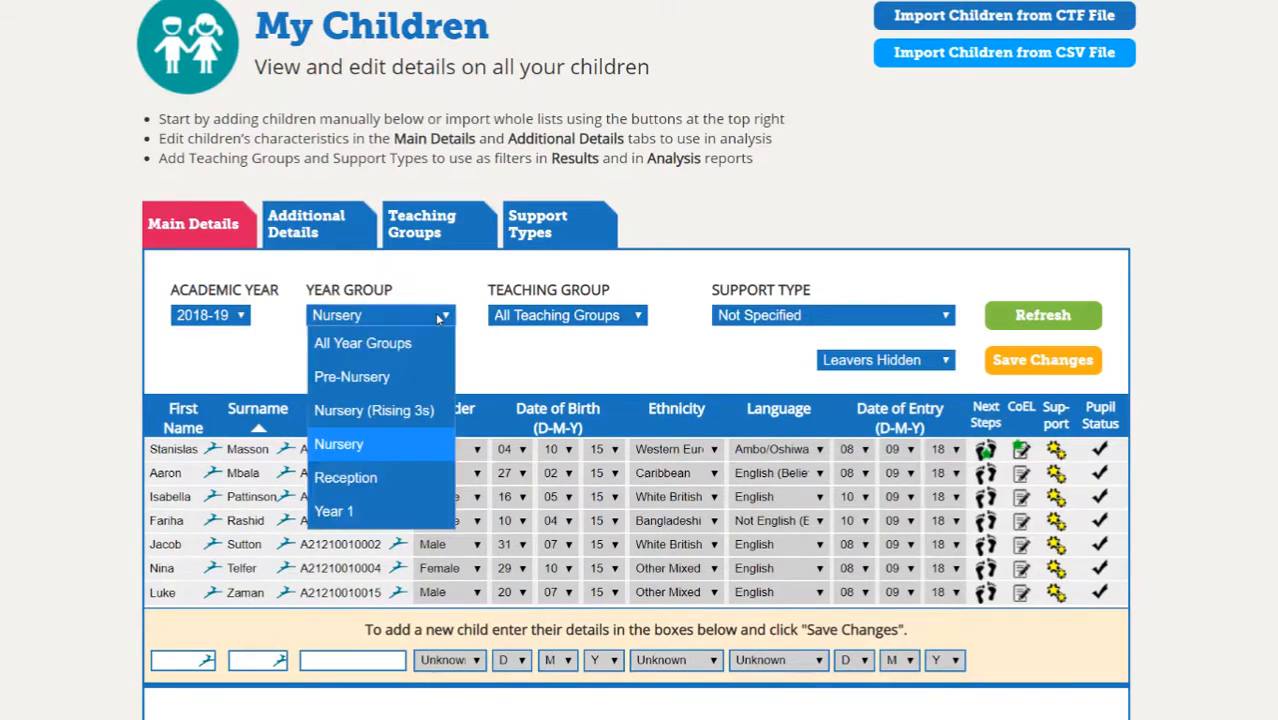
pyautogui.click(371, 480)
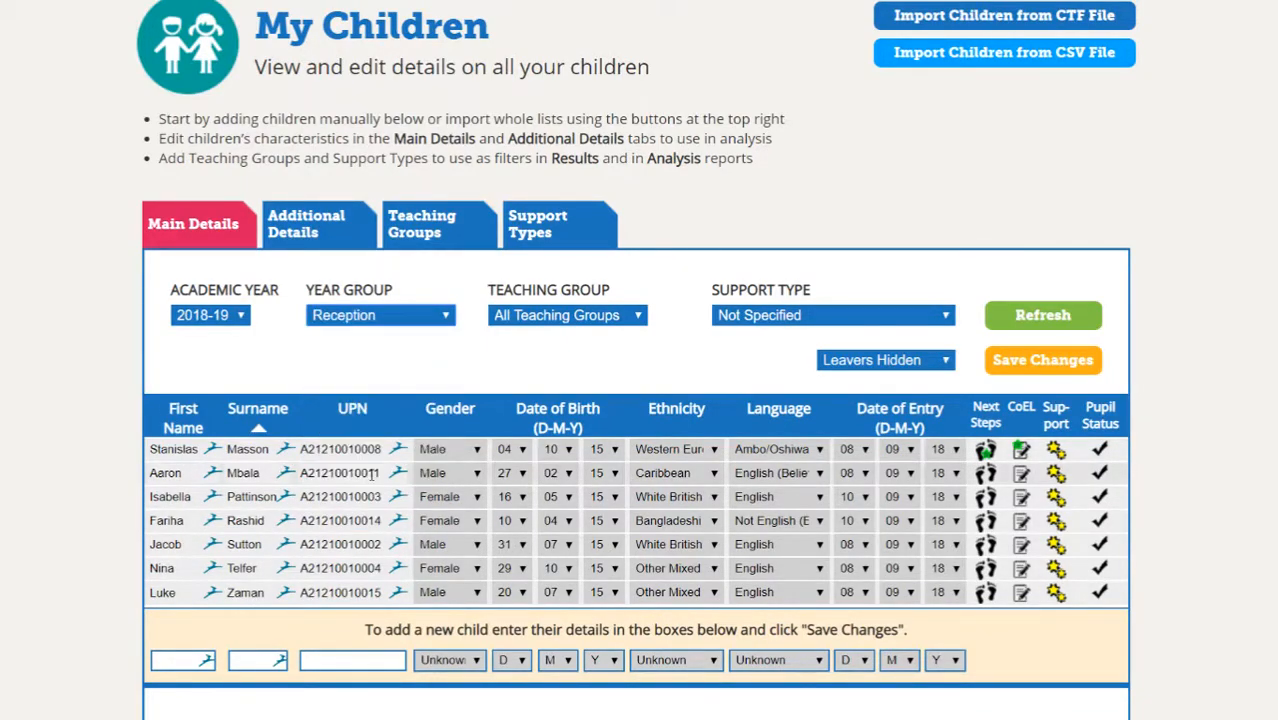
pyautogui.click(1057, 326)
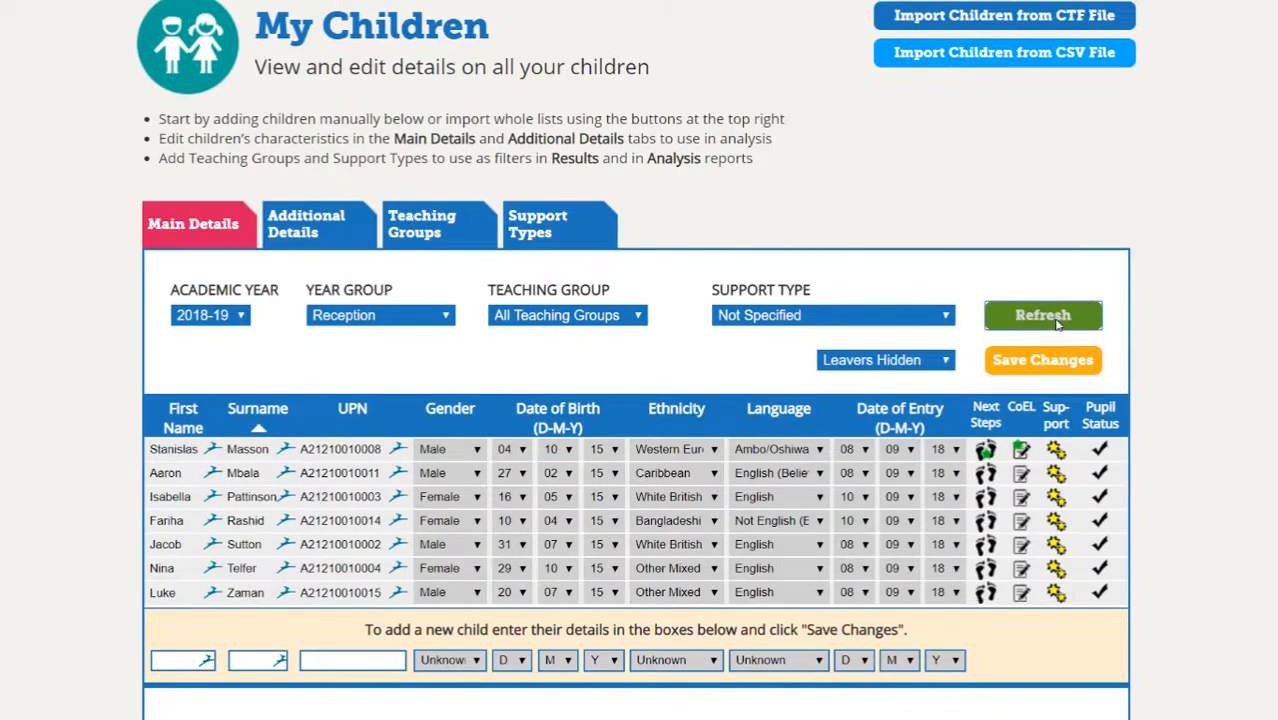
pyautogui.scroll(-2, 587, 451)
pyautogui.scroll(-2, 587, 451)
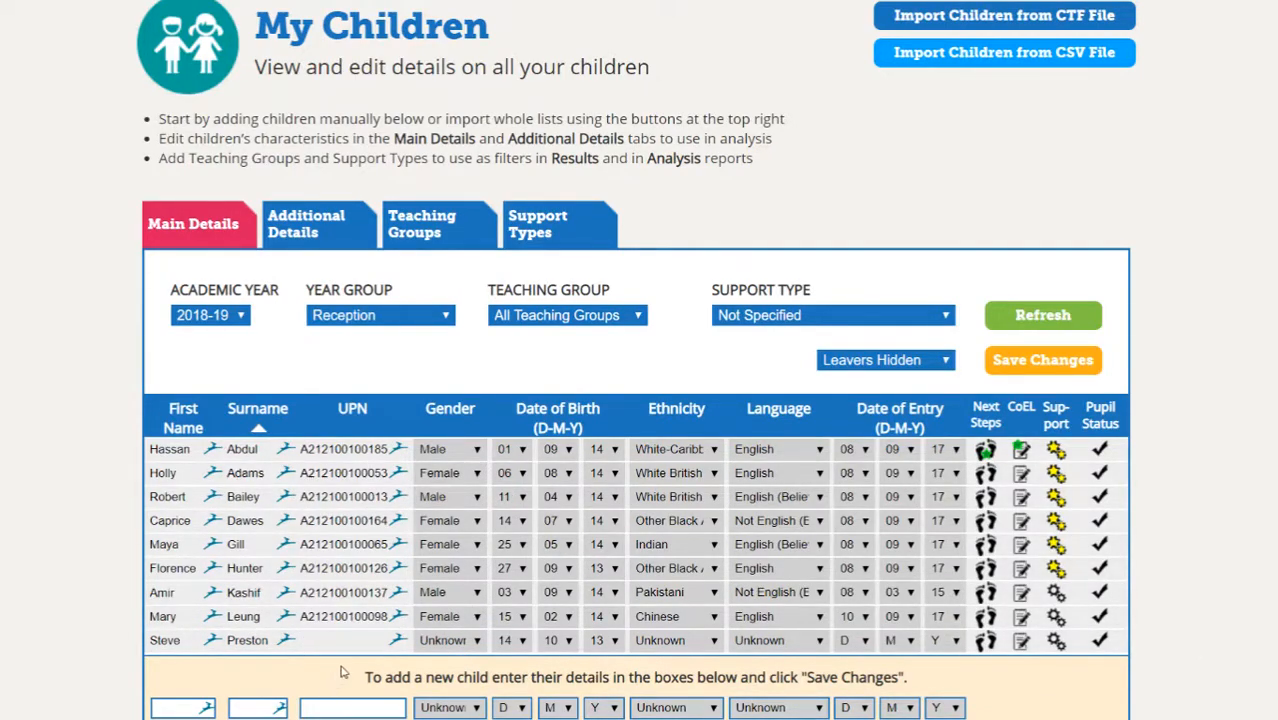
# - Set the child's gender to Male and birth month to 11
pyautogui.click(447, 641)
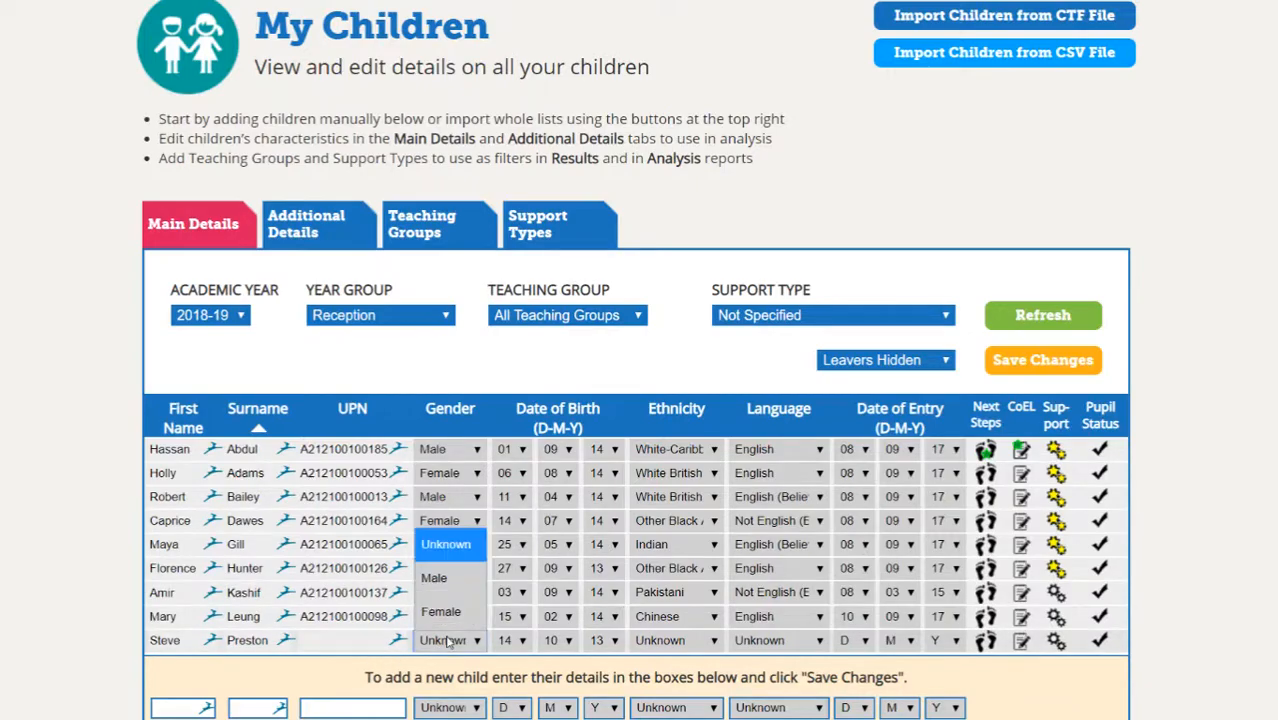
pyautogui.click(446, 587)
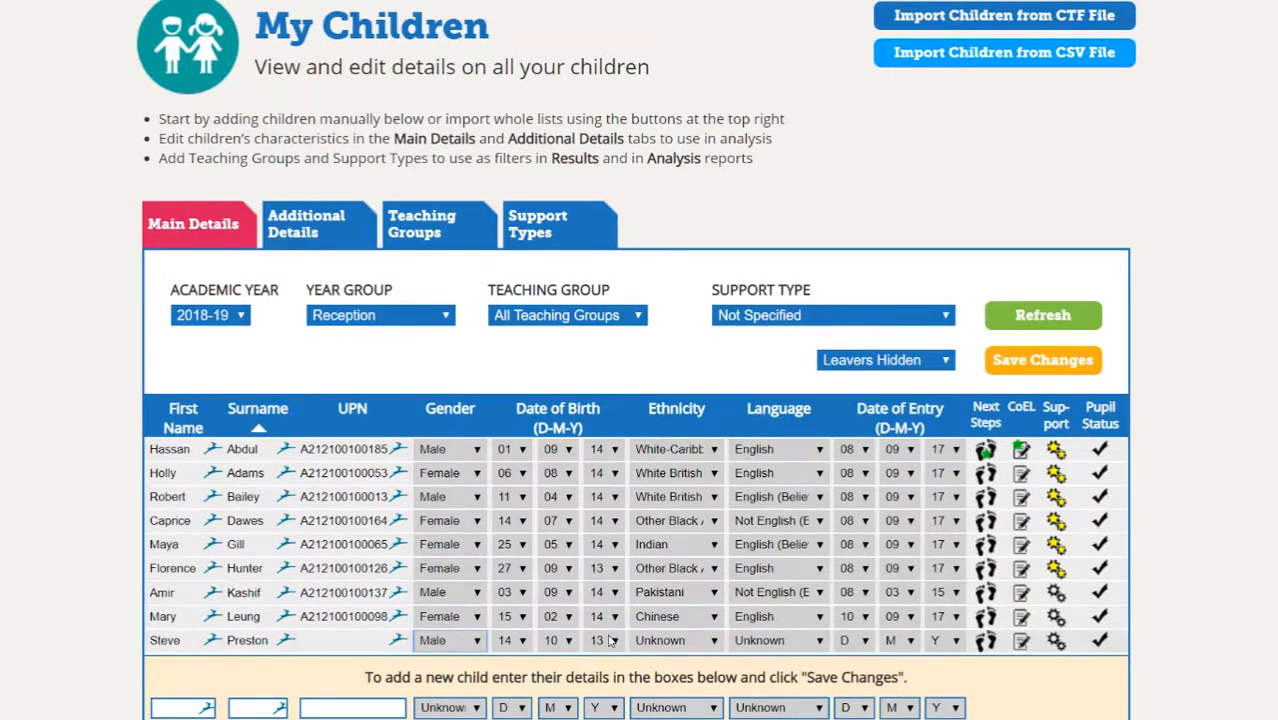
pyautogui.click(556, 641)
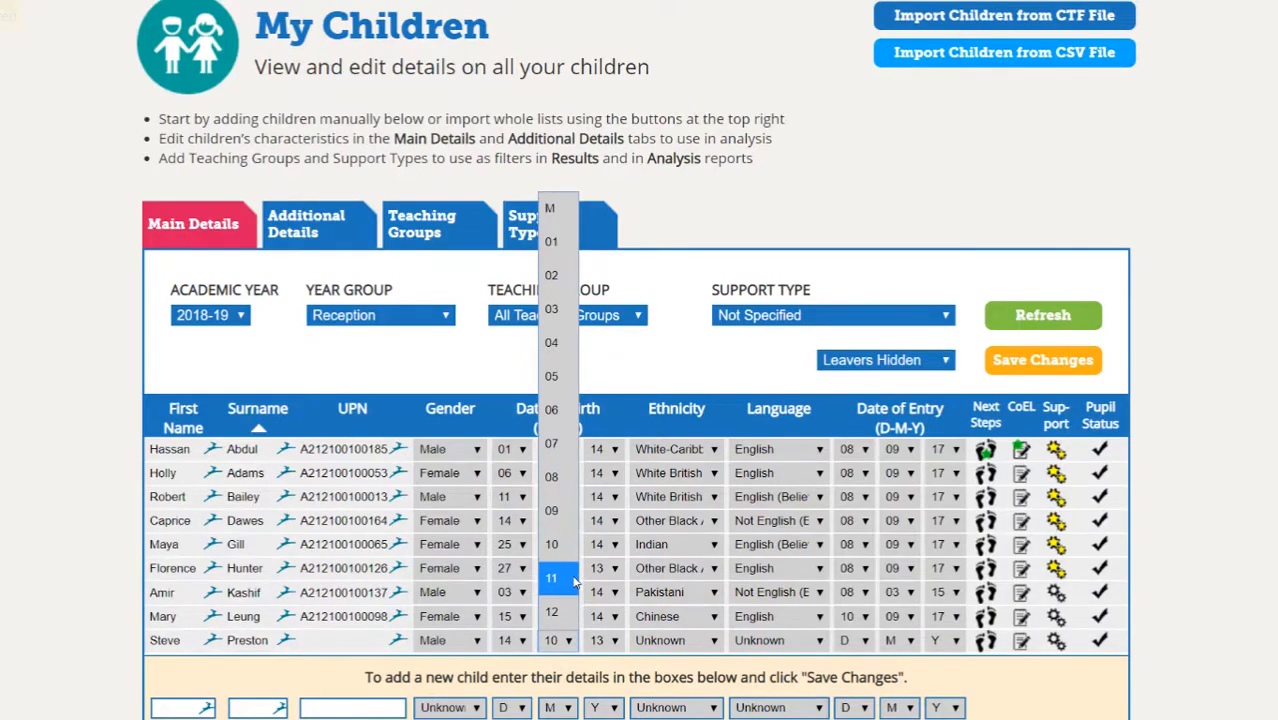
pyautogui.click(551, 578)
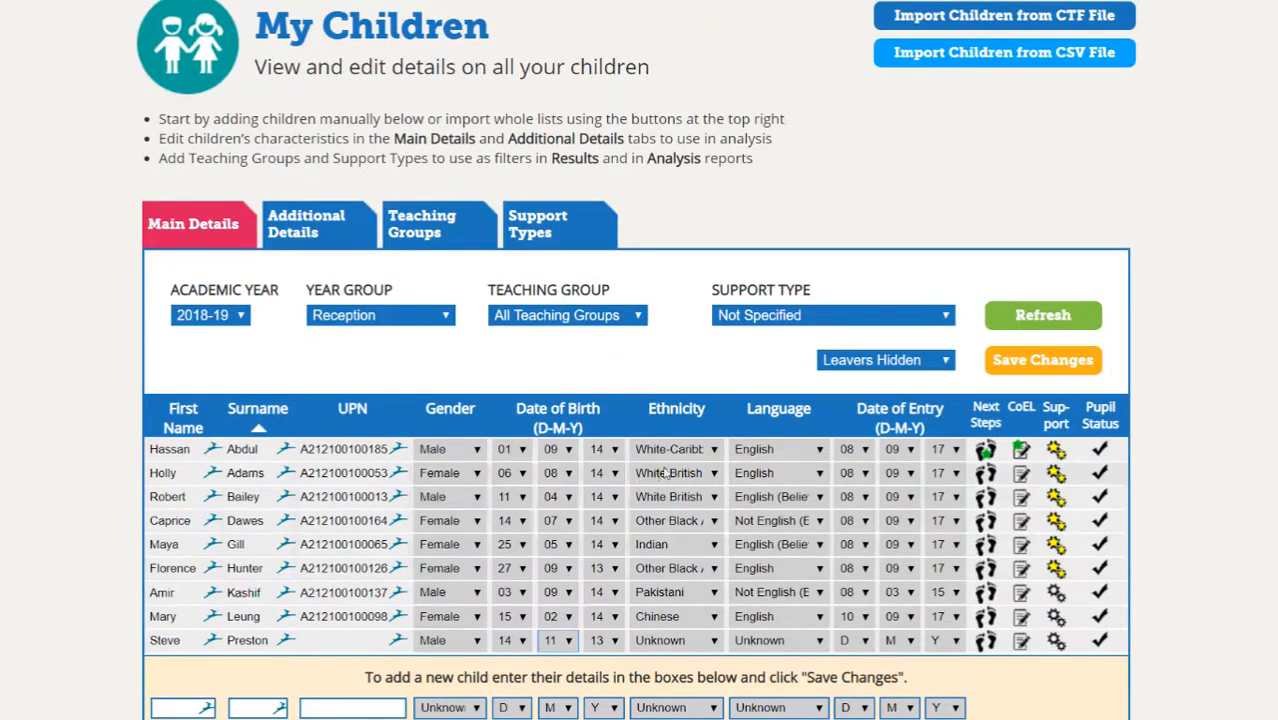
# - Set the child's ethnicity to Caribbean and language to English
pyautogui.click(680, 646)
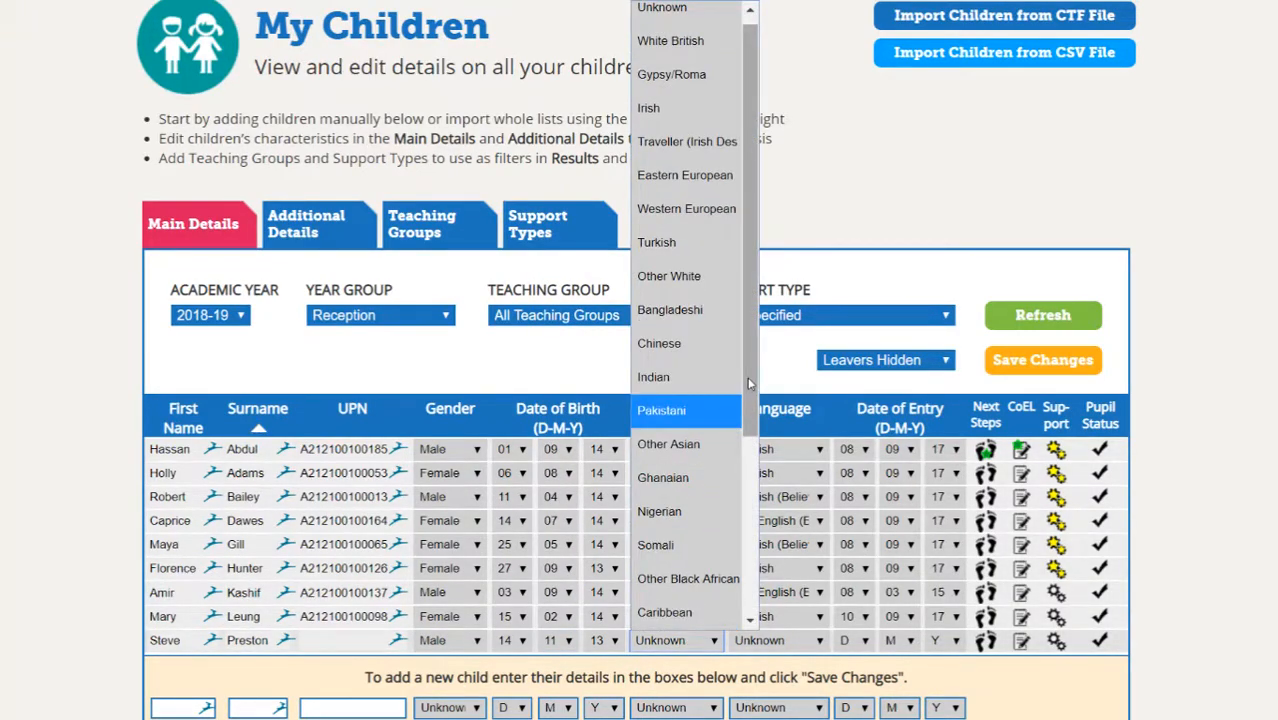
pyautogui.scroll(-2, 752, 452)
pyautogui.moveTo(752, 452); pyautogui.dragTo(748, 516)
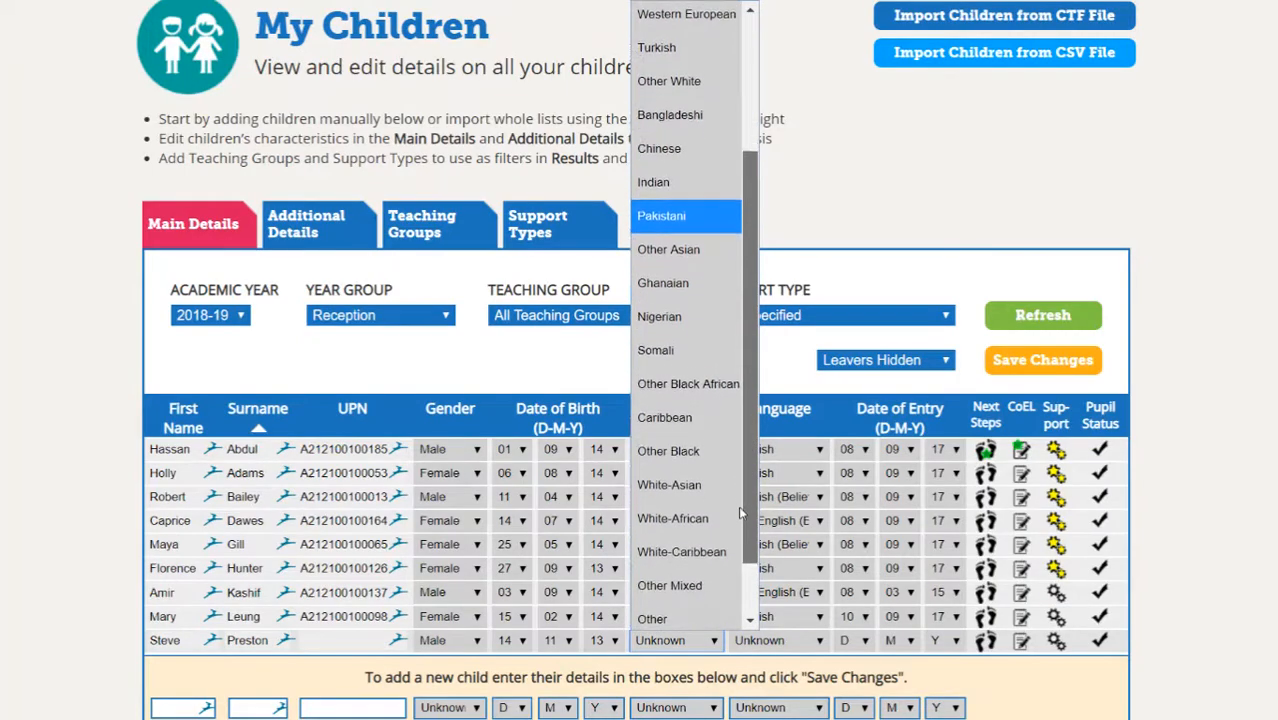
pyautogui.click(691, 411)
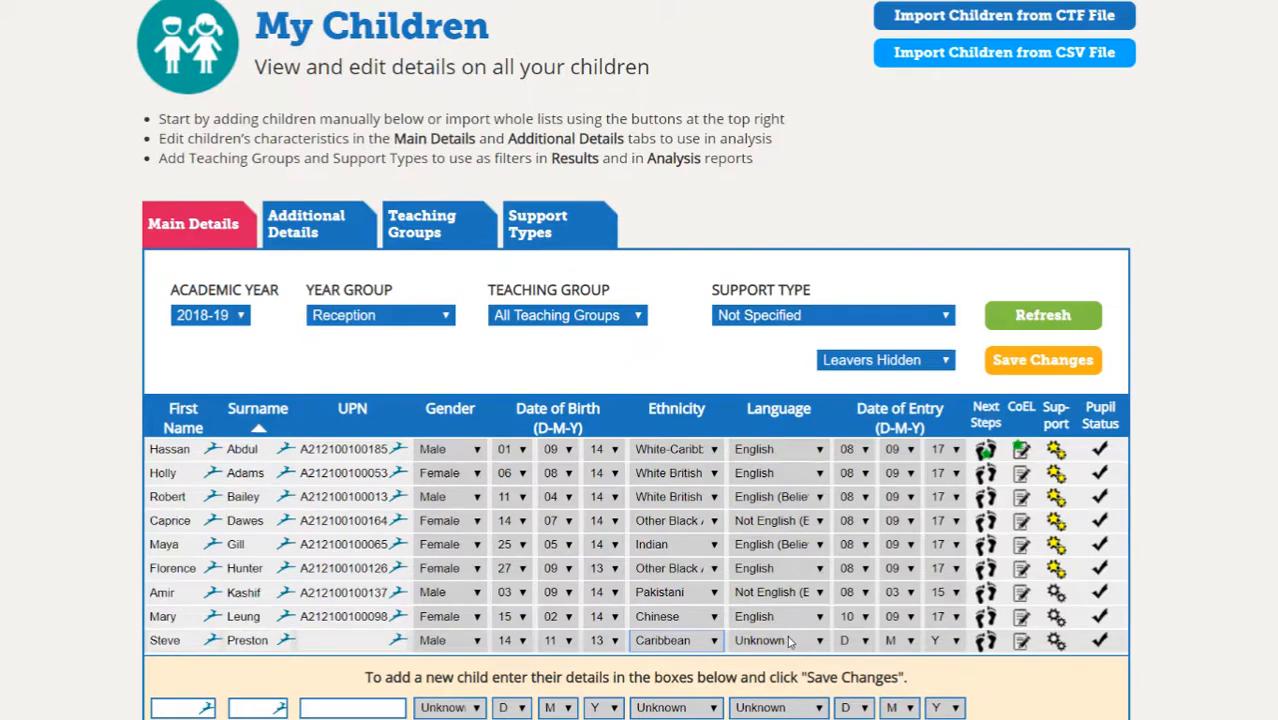
pyautogui.click(789, 642)
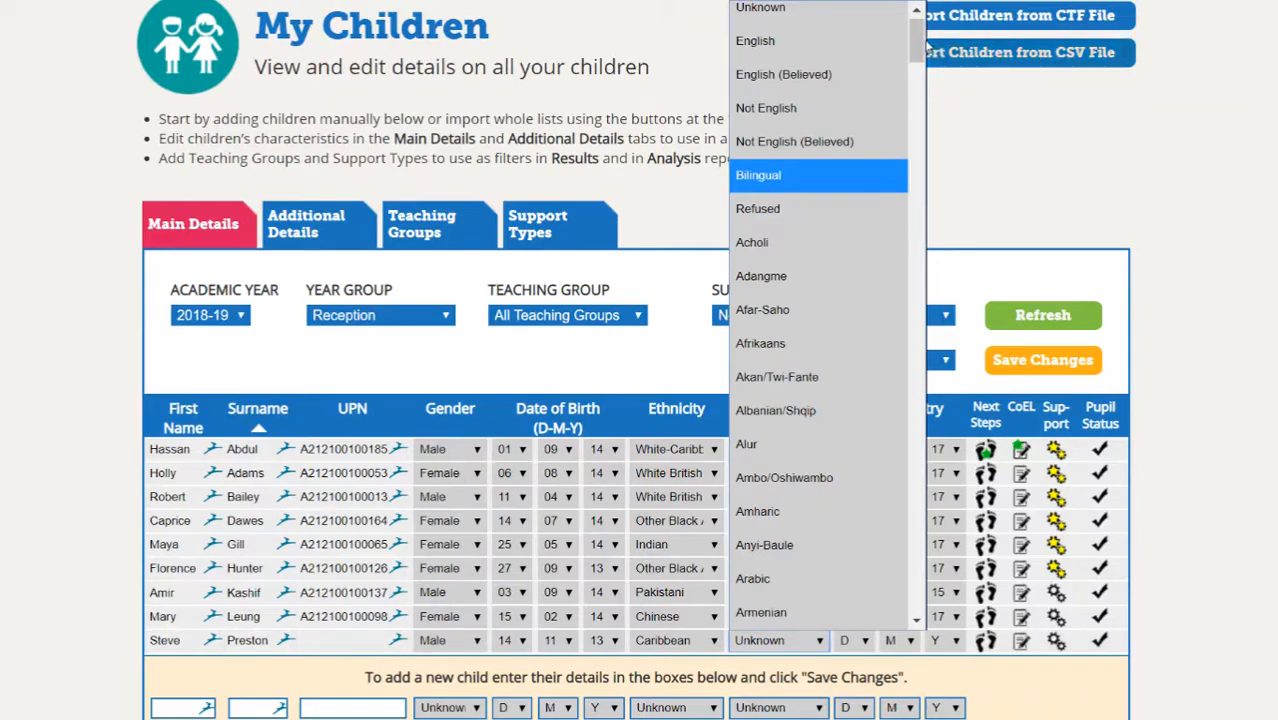
pyautogui.scroll(-5, 917, 38)
pyautogui.scroll(6, 917, 30)
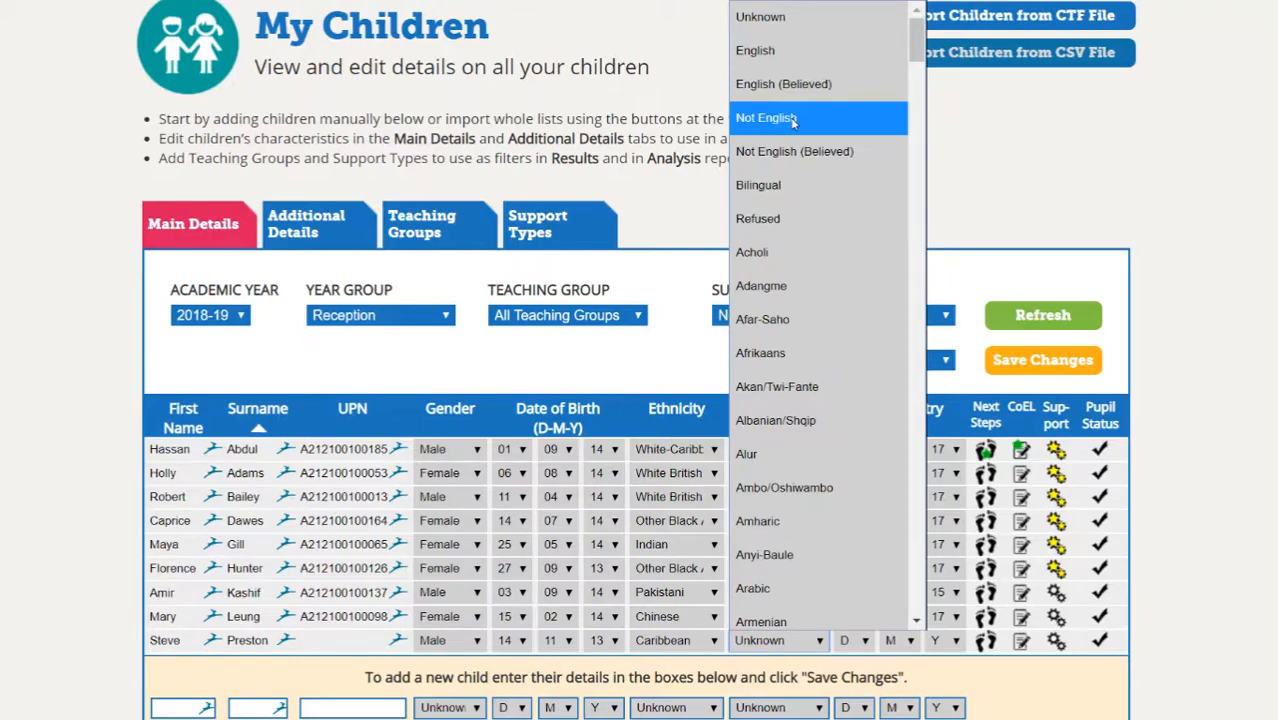
pyautogui.click(770, 52)
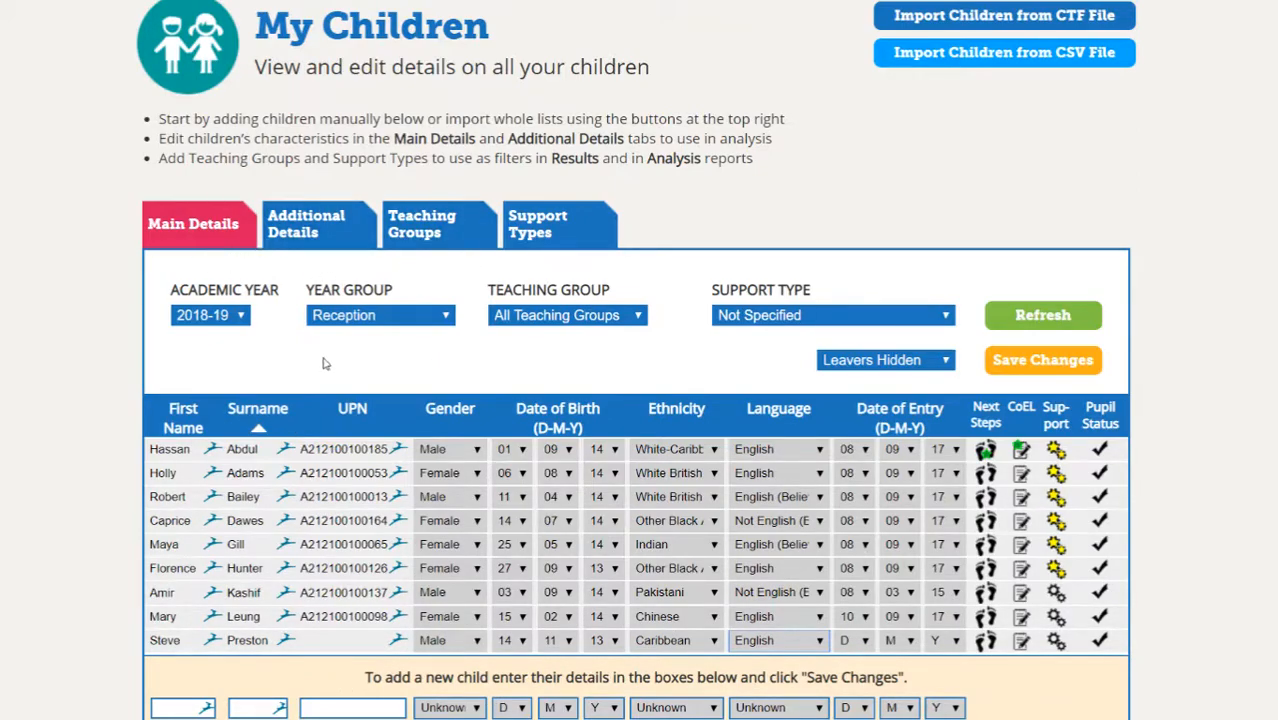
# - In Additional Details, set the child's SEN Stage to EHCP and primary need to Physical Disability
pyautogui.click(338, 234)
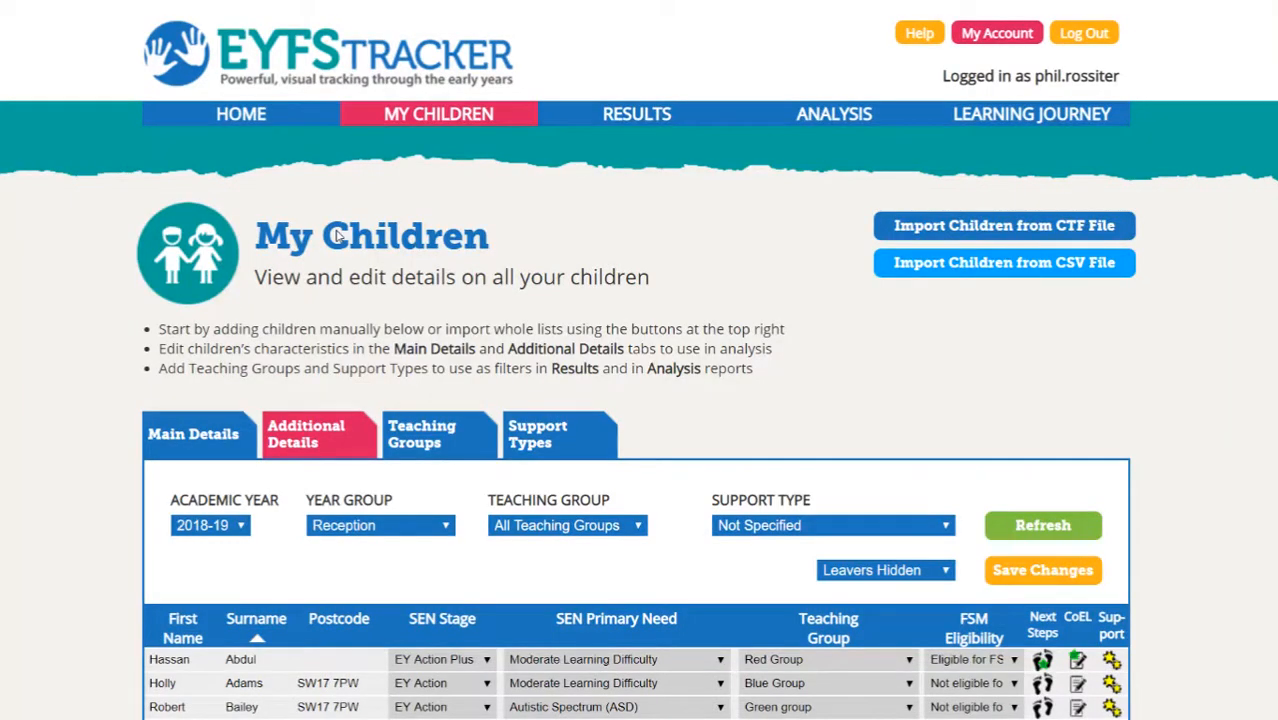
pyautogui.scroll(-2, 740, 420)
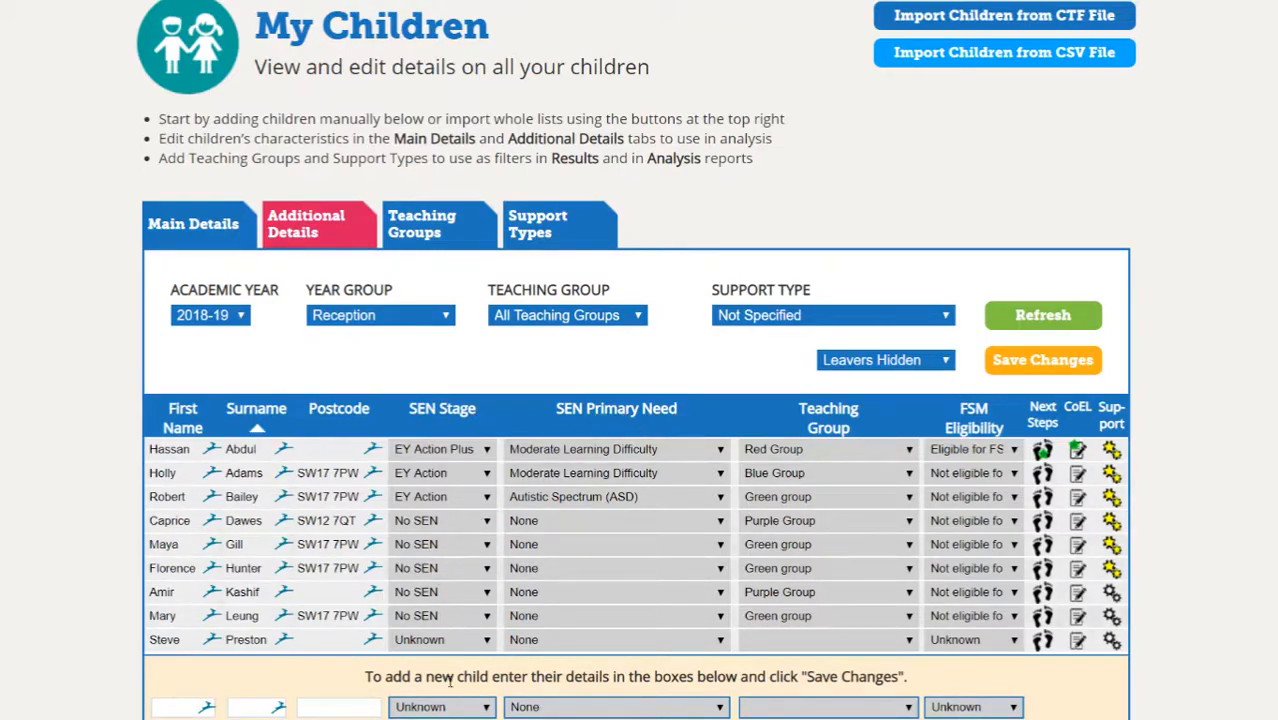
pyautogui.click(468, 641)
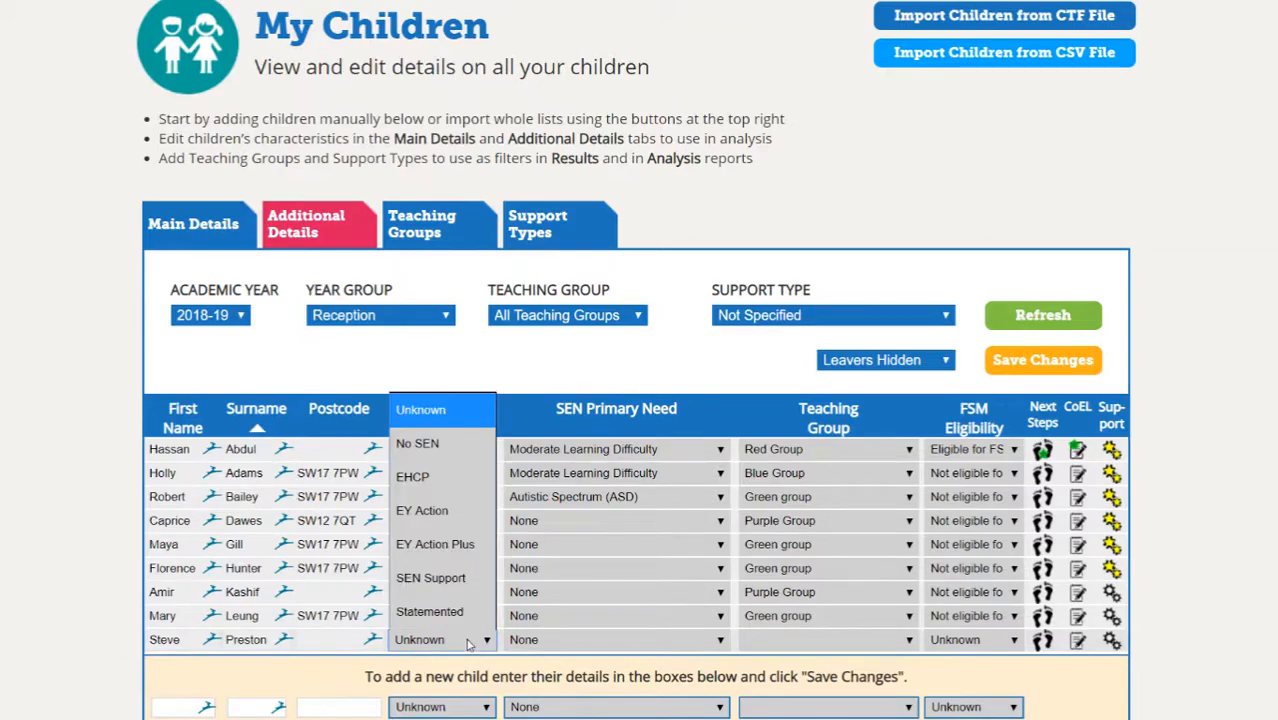
pyautogui.click(440, 478)
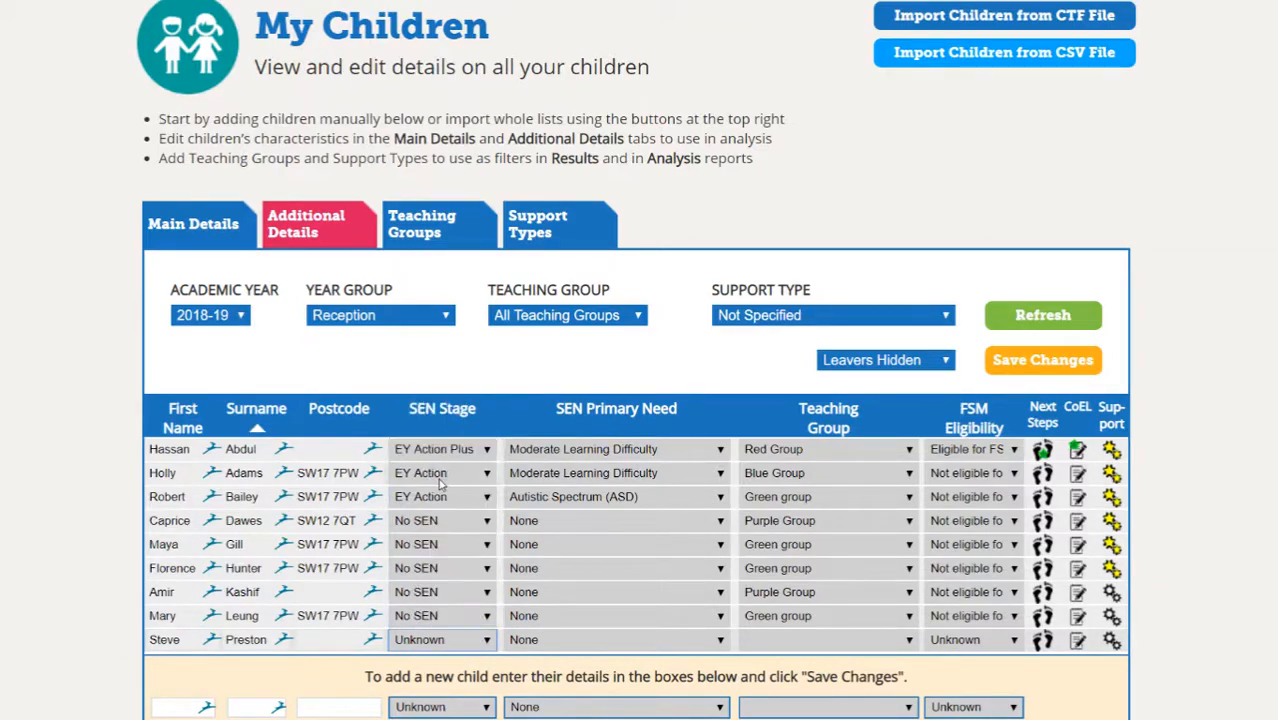
pyautogui.click(705, 640)
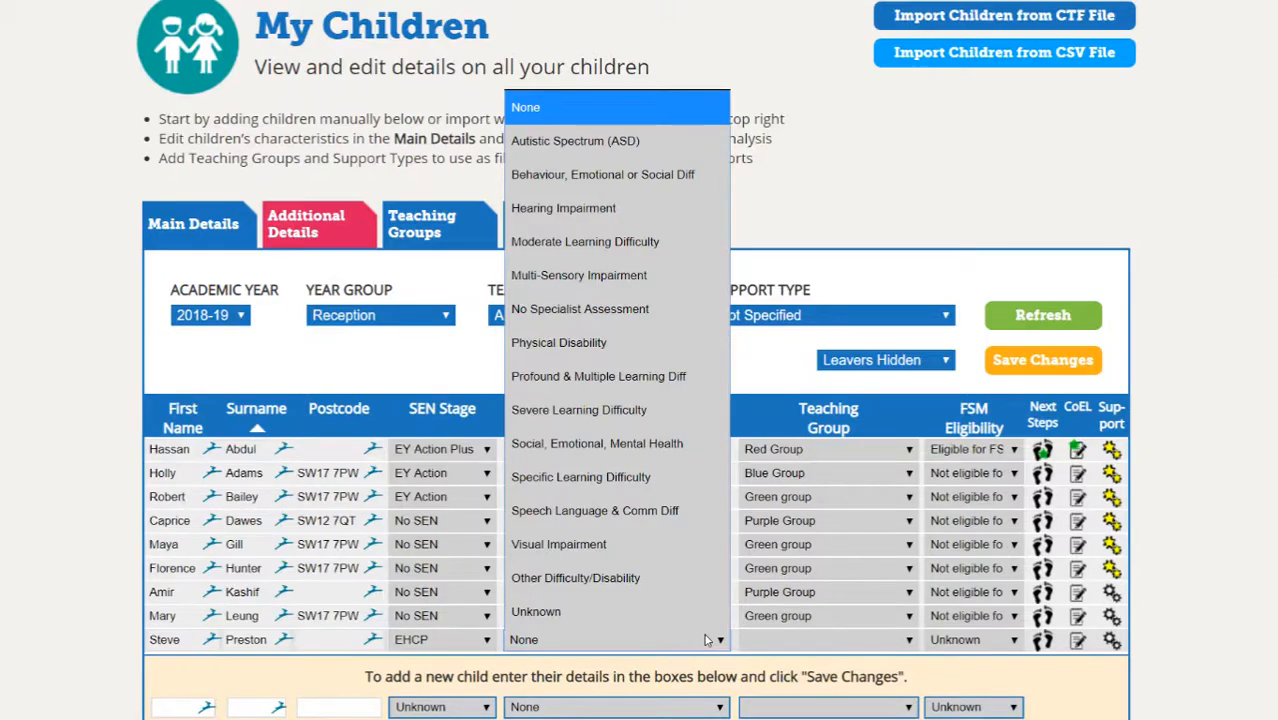
pyautogui.click(610, 343)
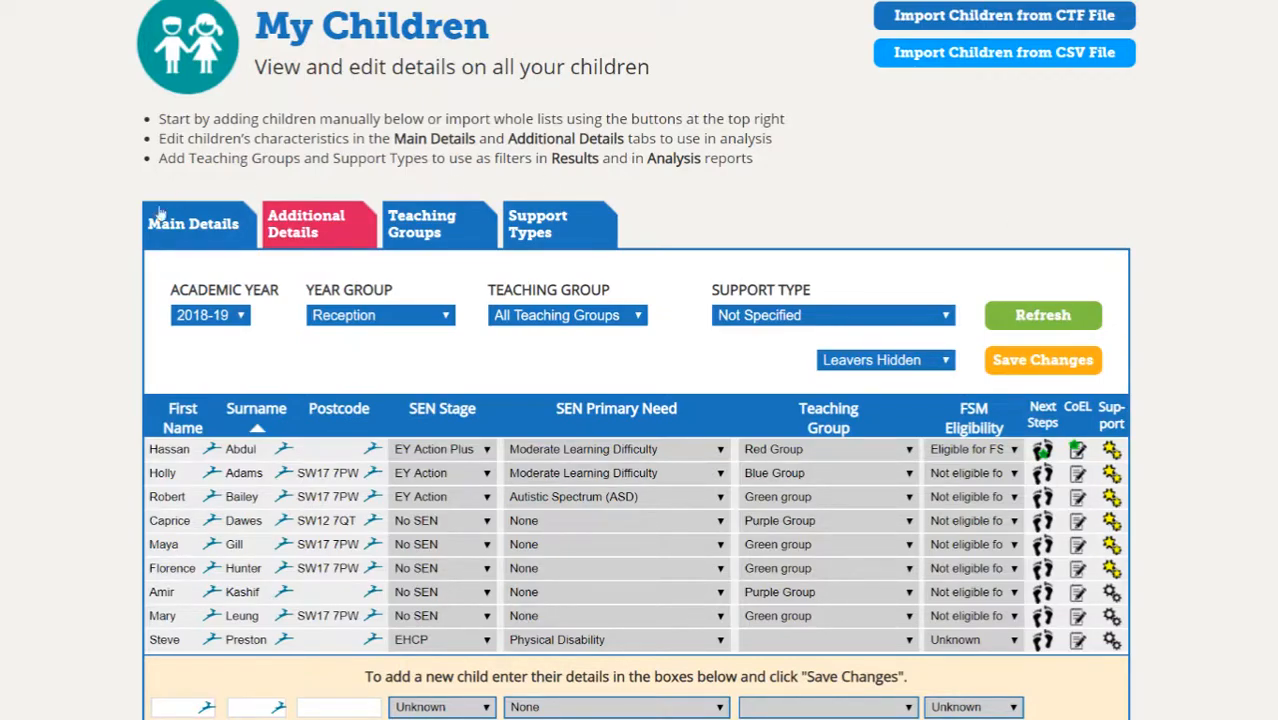
# - Return to the Main Details tab and scroll down to the new child's row
pyautogui.click(174, 232)
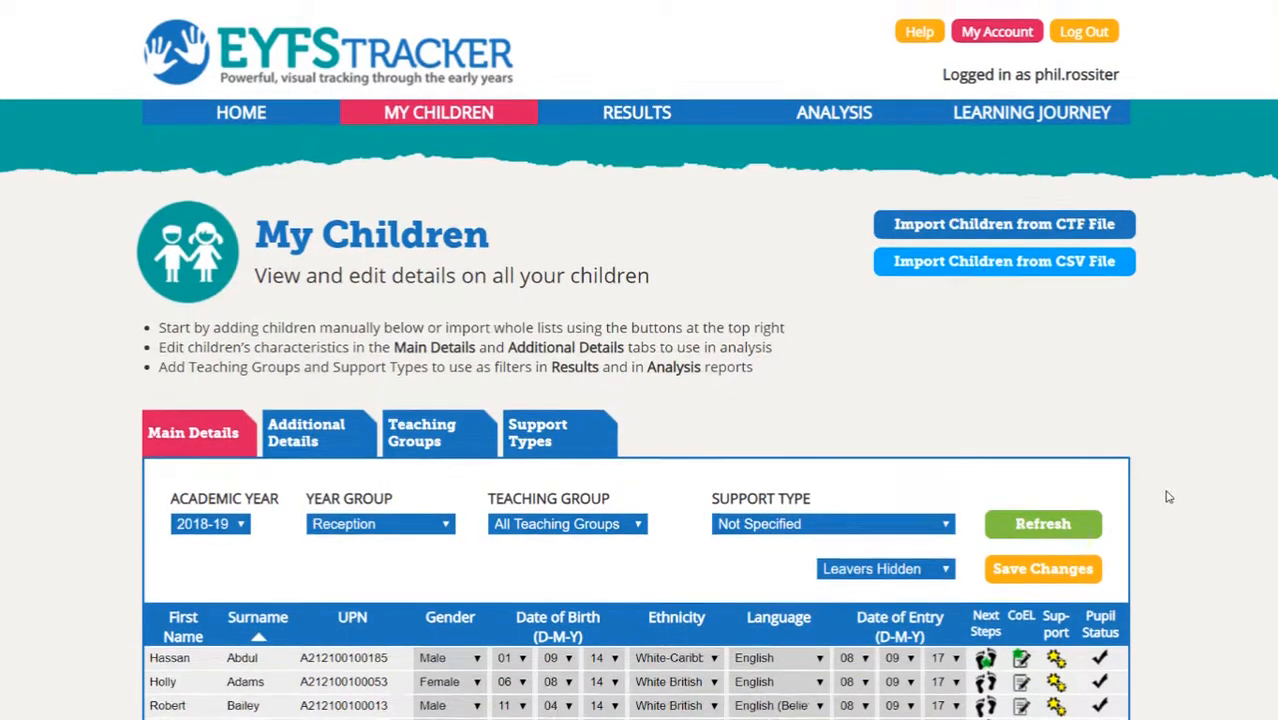
pyautogui.scroll(-2, 1169, 497)
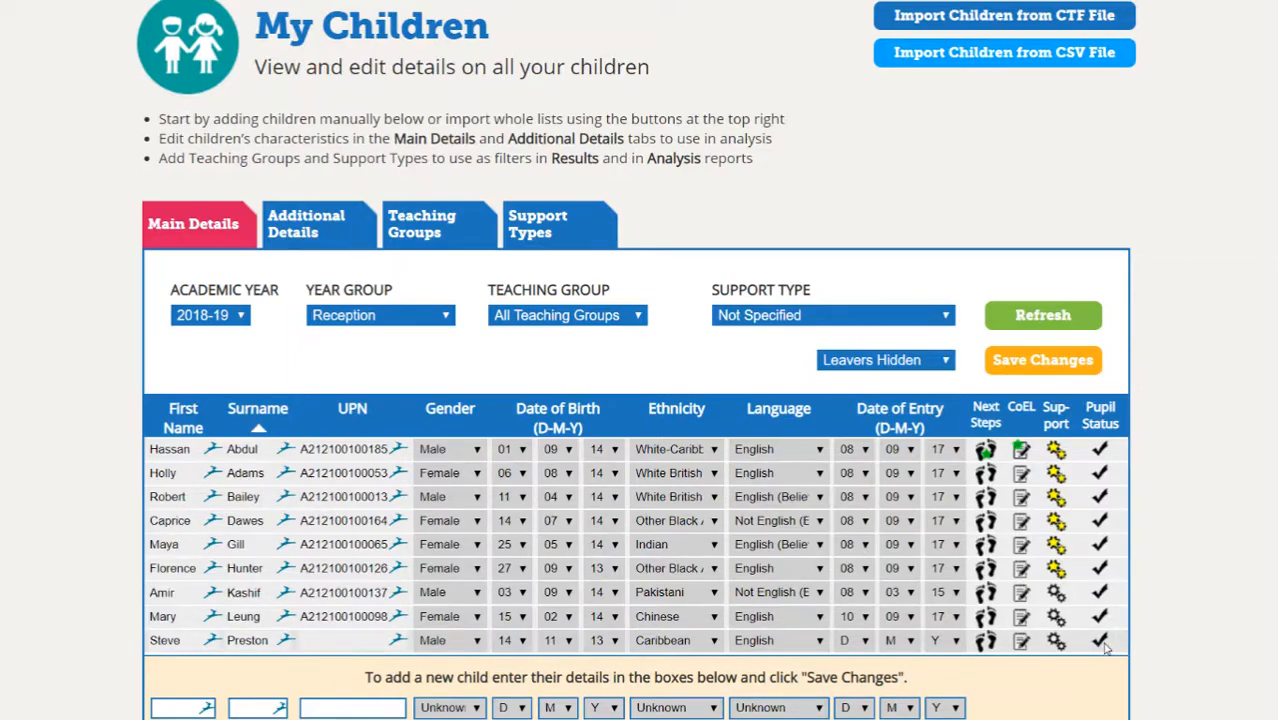
# - Mark the child as left to -DELETED-, final year 2017-18, final term Summer 2
pyautogui.click(1103, 644)
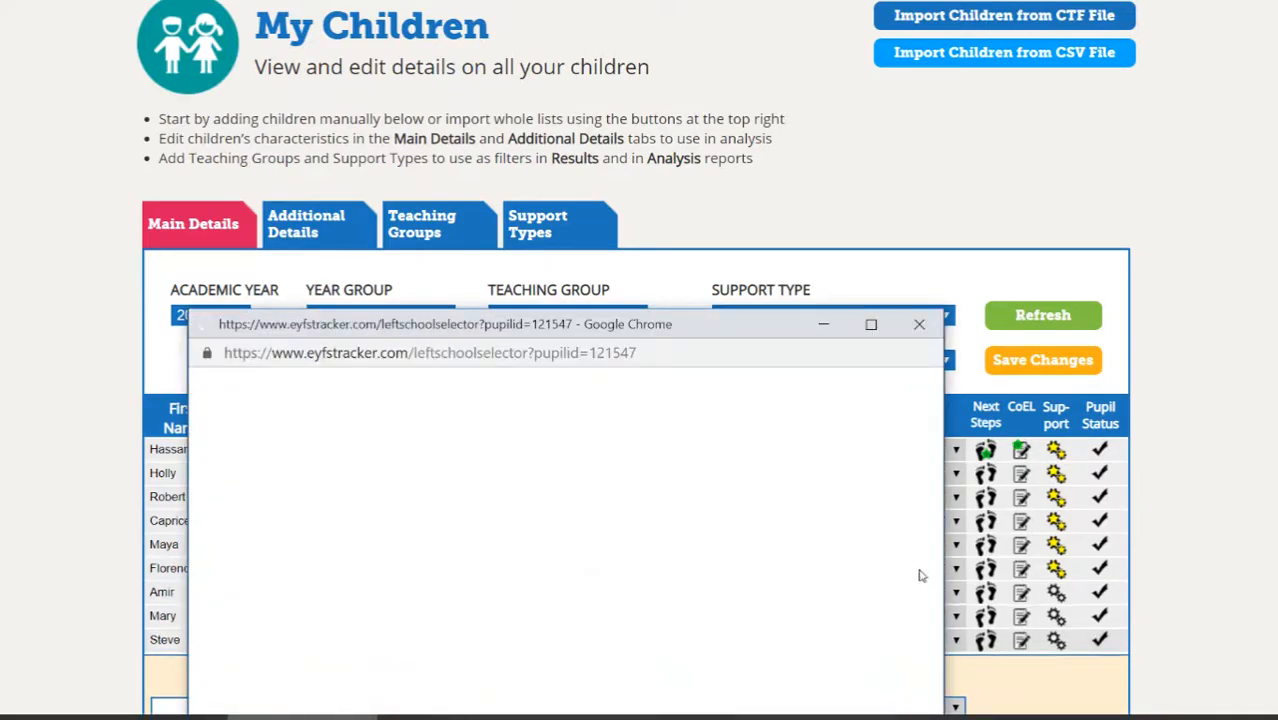
pyautogui.moveTo(692, 331); pyautogui.dragTo(735, 81)
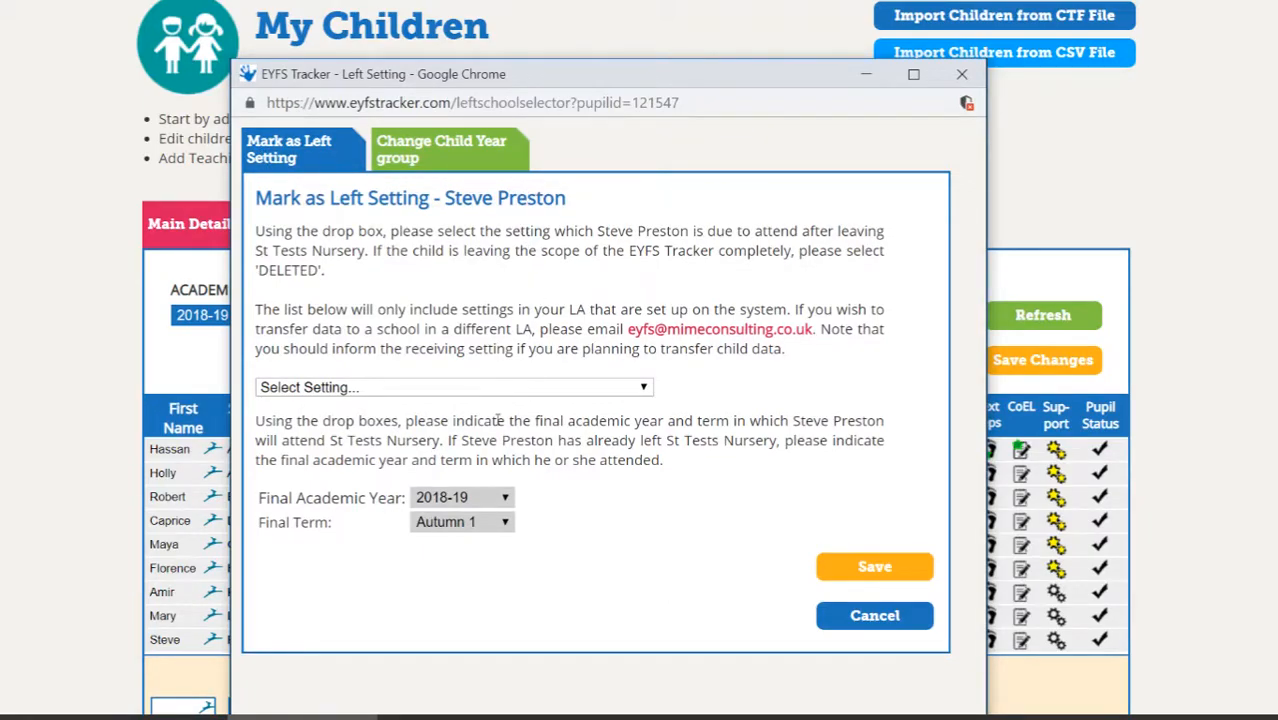
pyautogui.click(417, 387)
pyautogui.scroll(-1, 360, 200)
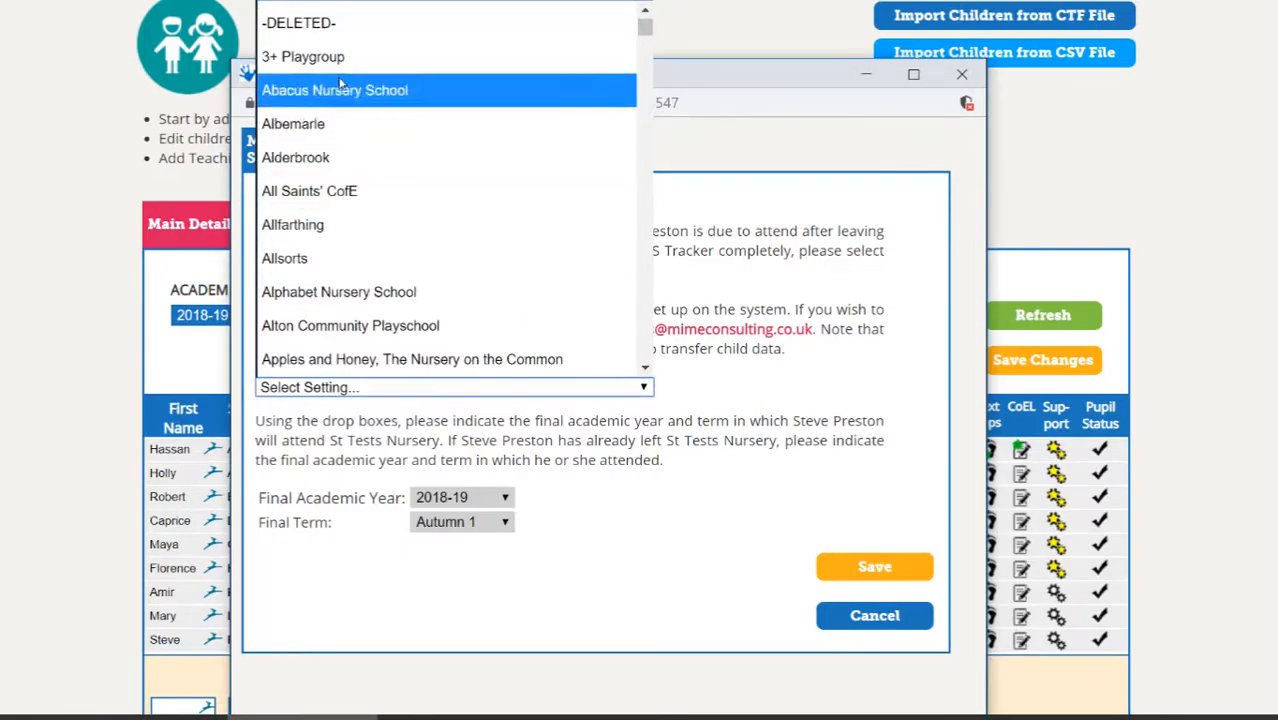
pyautogui.click(299, 23)
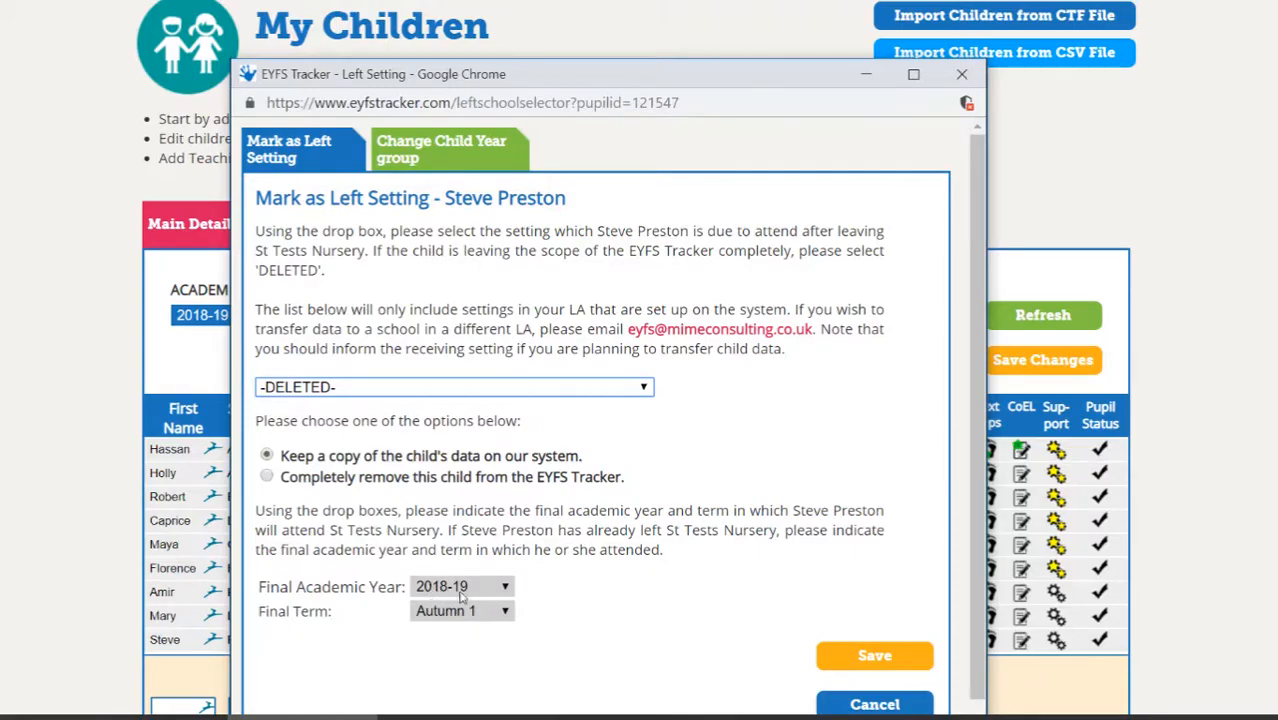
pyautogui.scroll(-1, 649, 535)
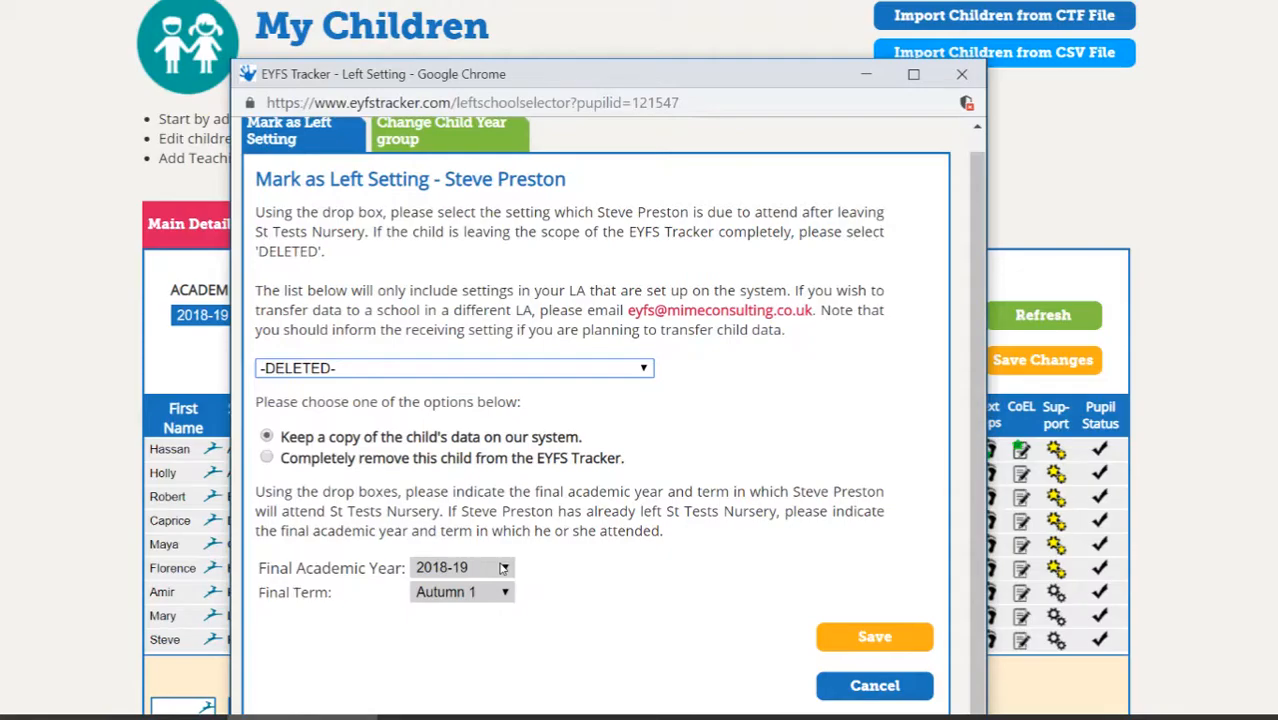
pyautogui.click(503, 568)
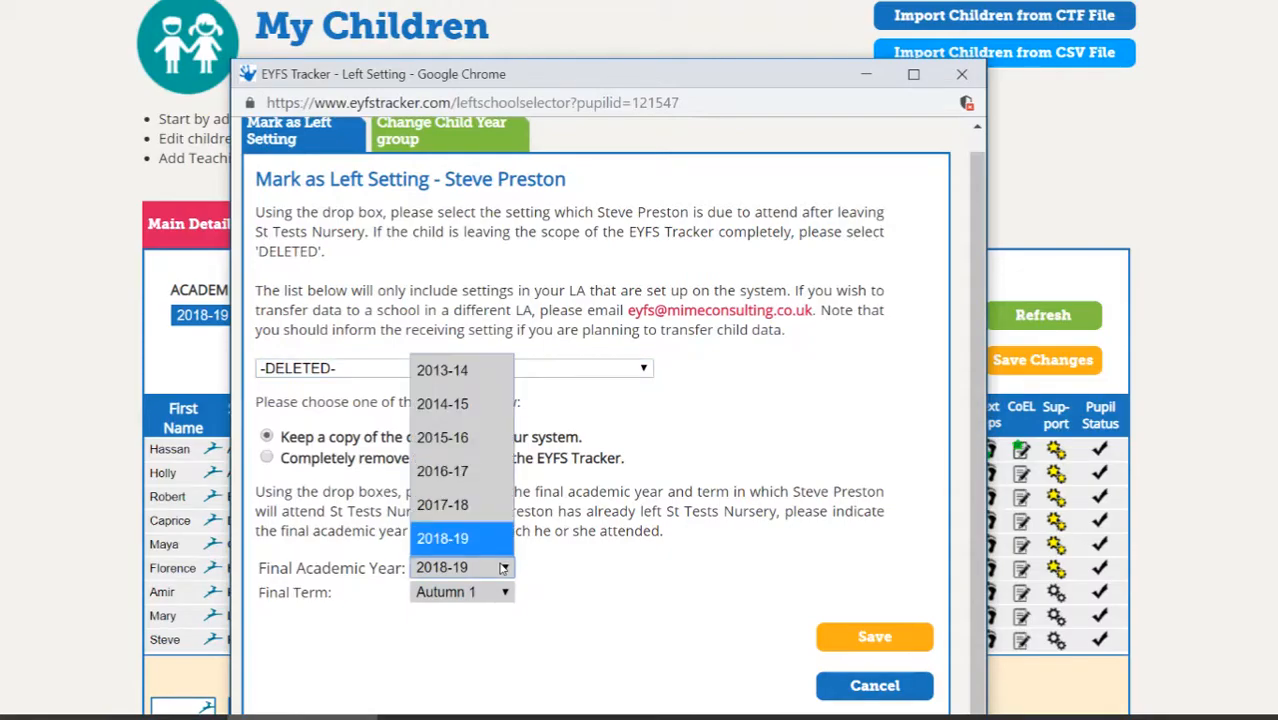
pyautogui.click(453, 507)
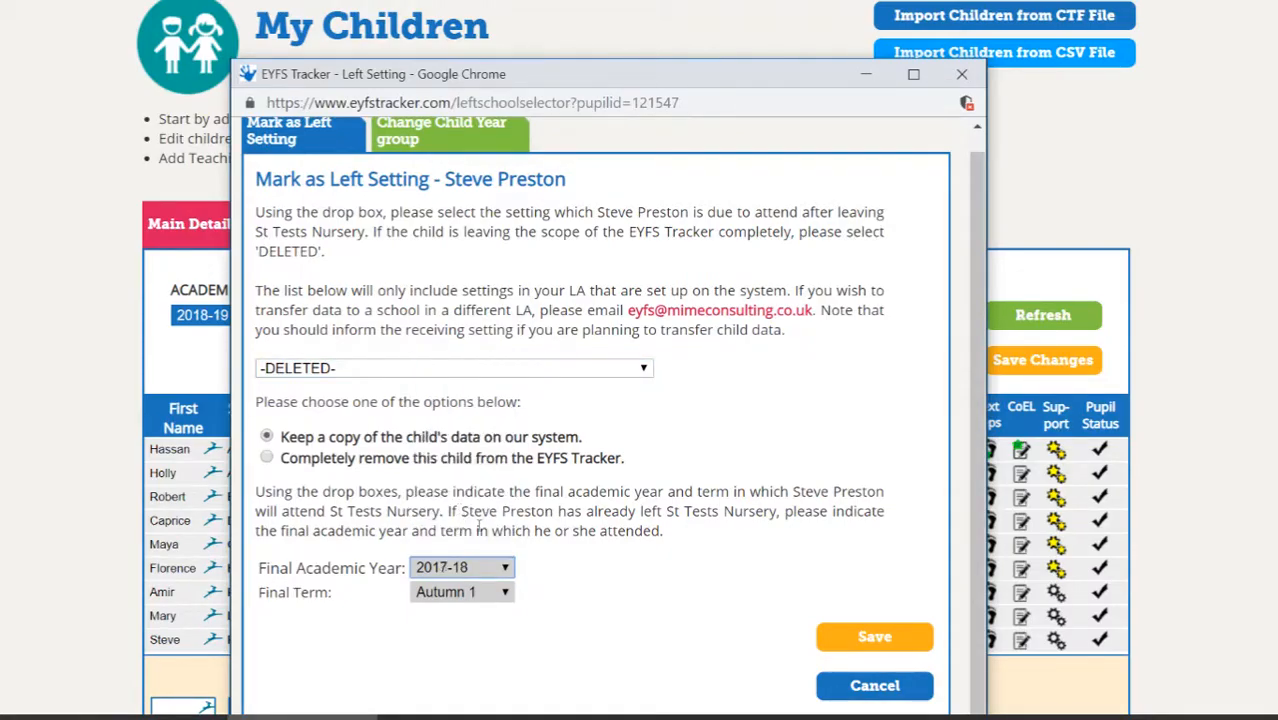
pyautogui.click(453, 592)
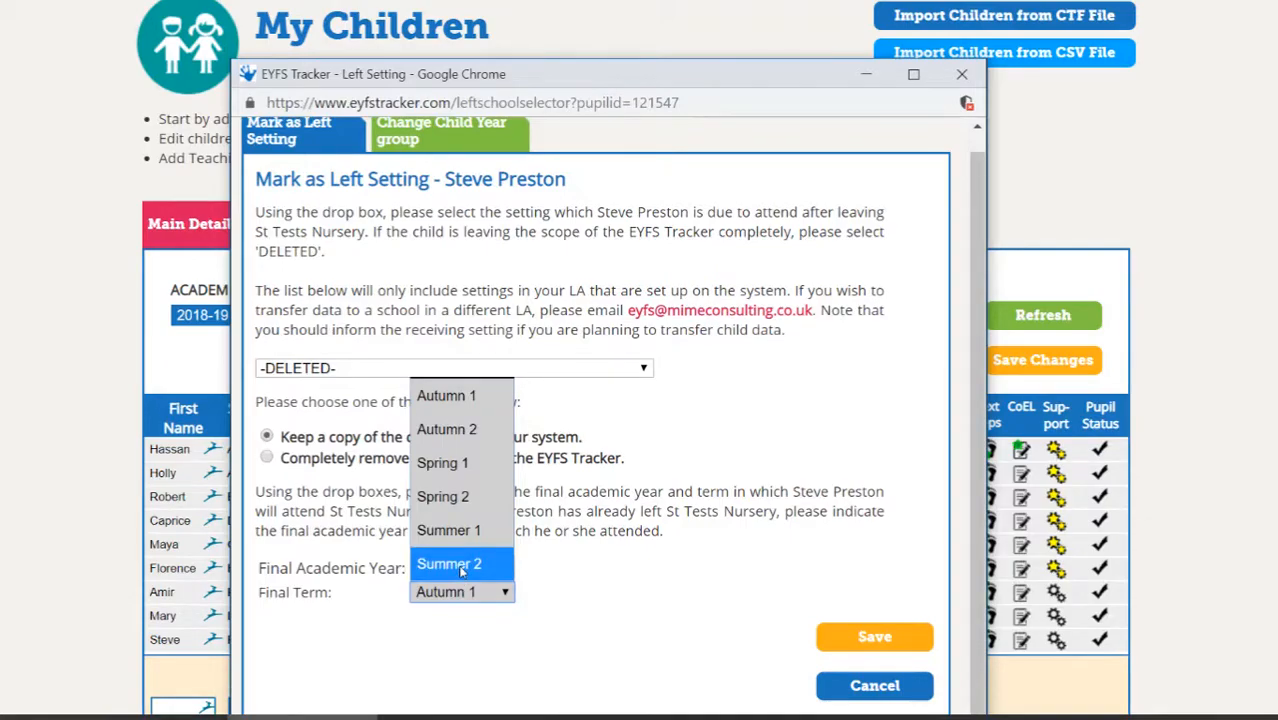
pyautogui.click(462, 566)
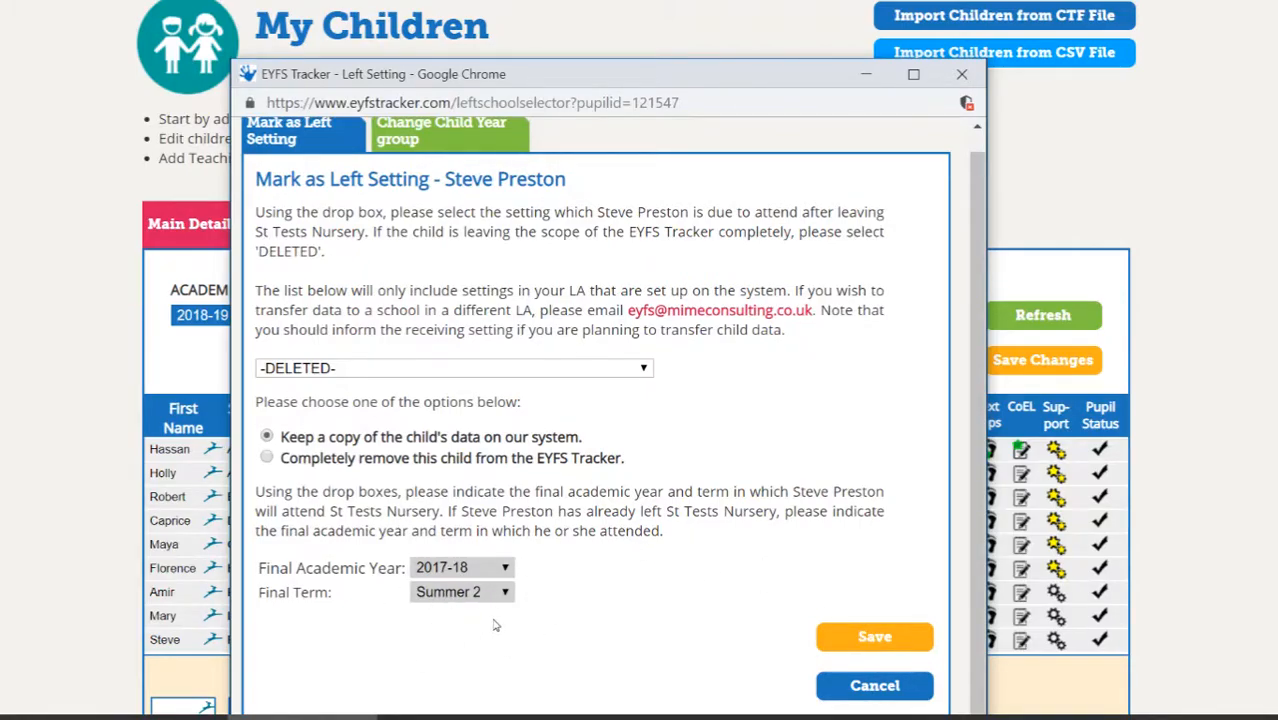
# - Save the child's leaving details, keep Leavers Hidden, and refresh to confirm eight children remain
pyautogui.click(872, 638)
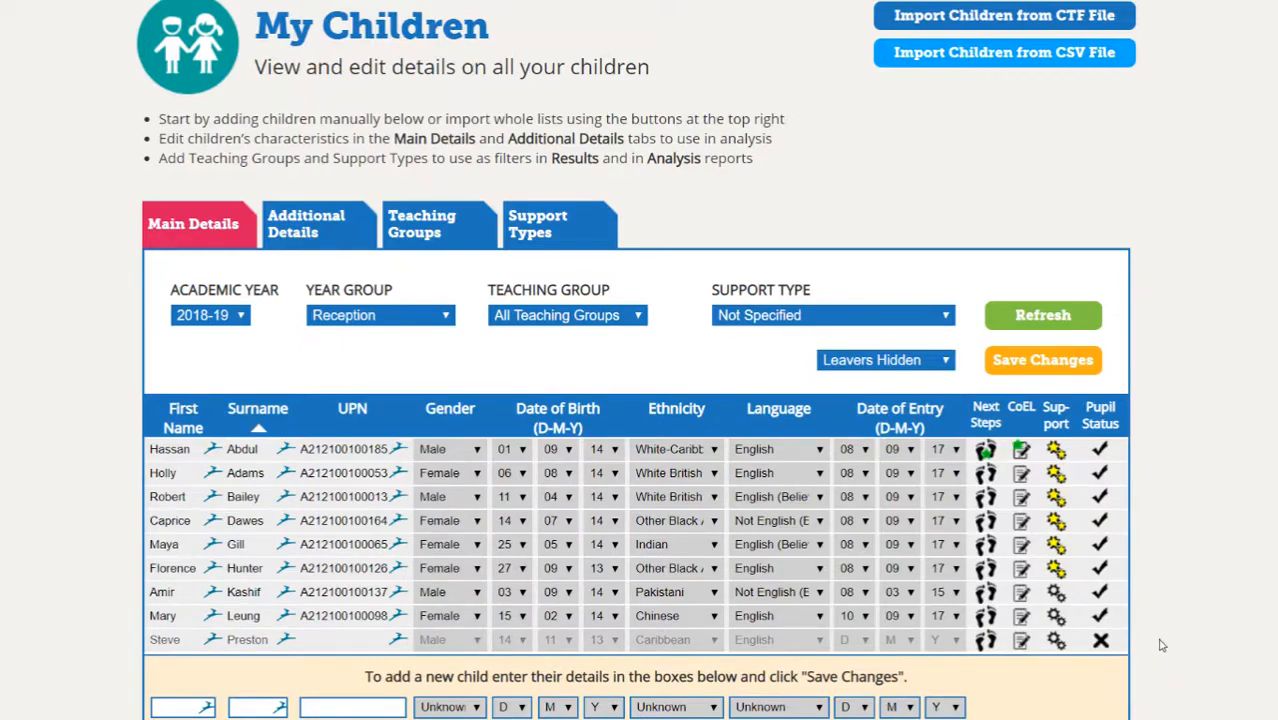
pyautogui.click(871, 365)
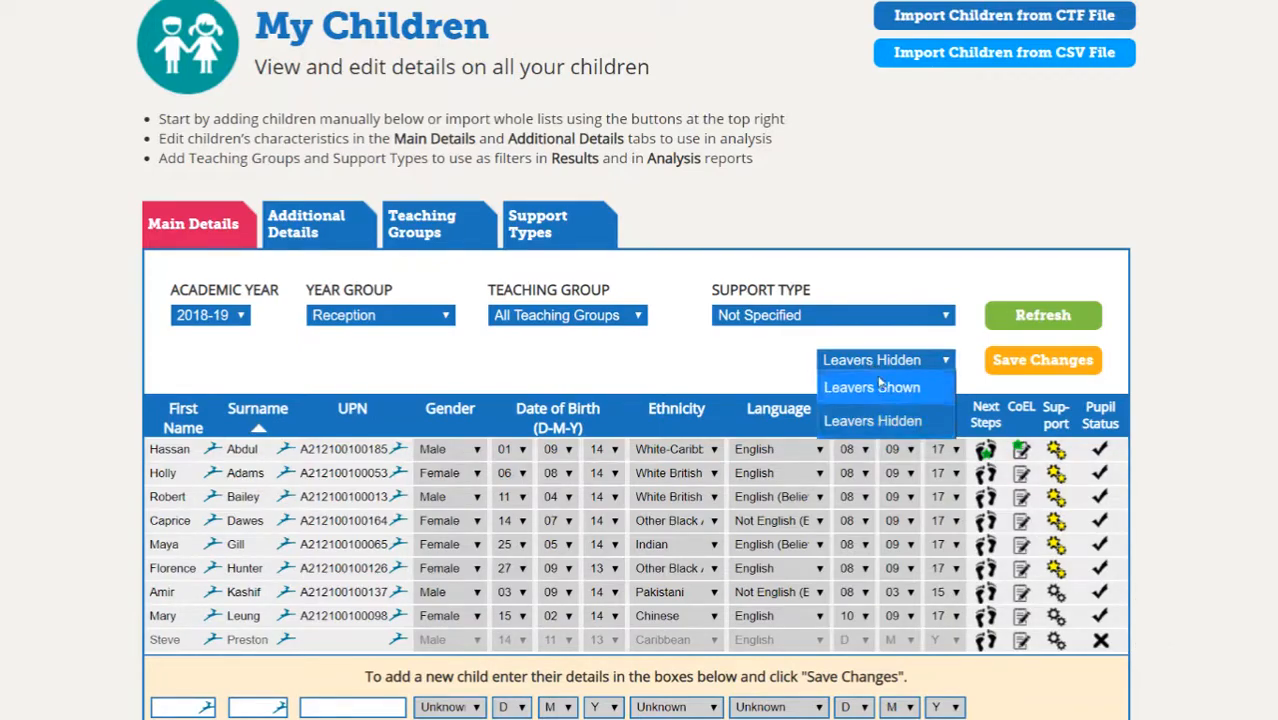
pyautogui.click(747, 360)
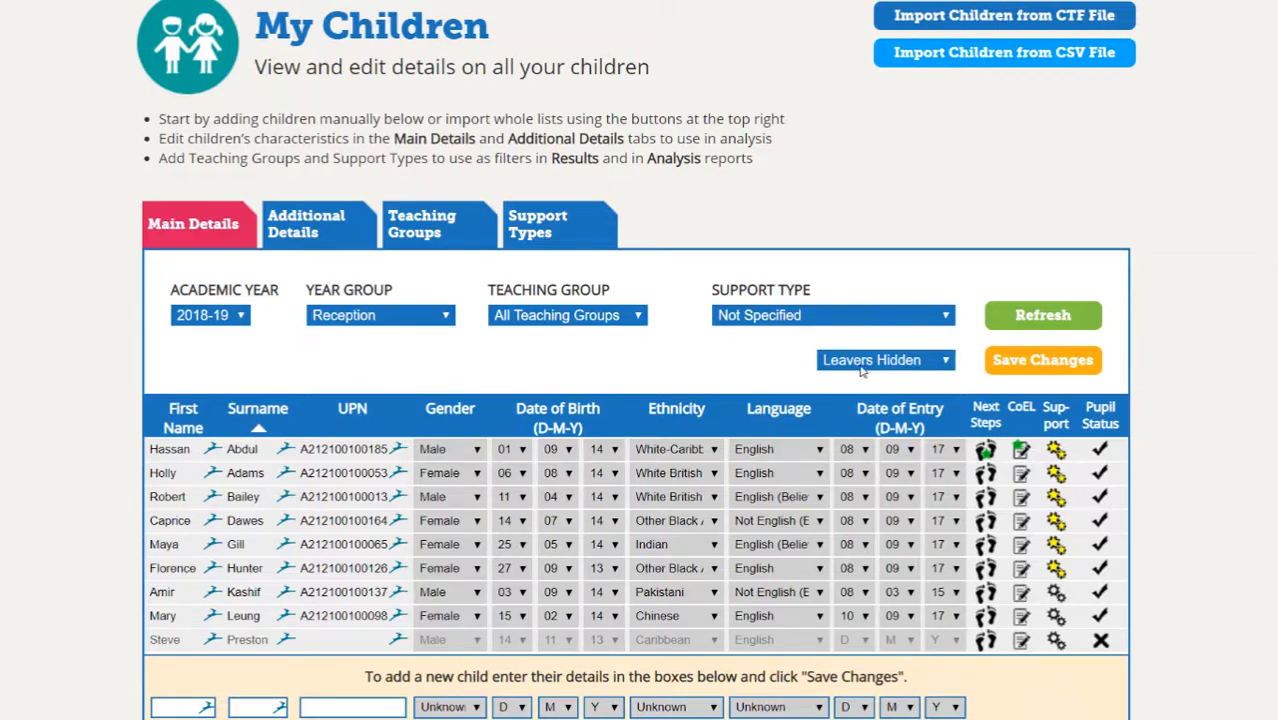
pyautogui.click(1058, 318)
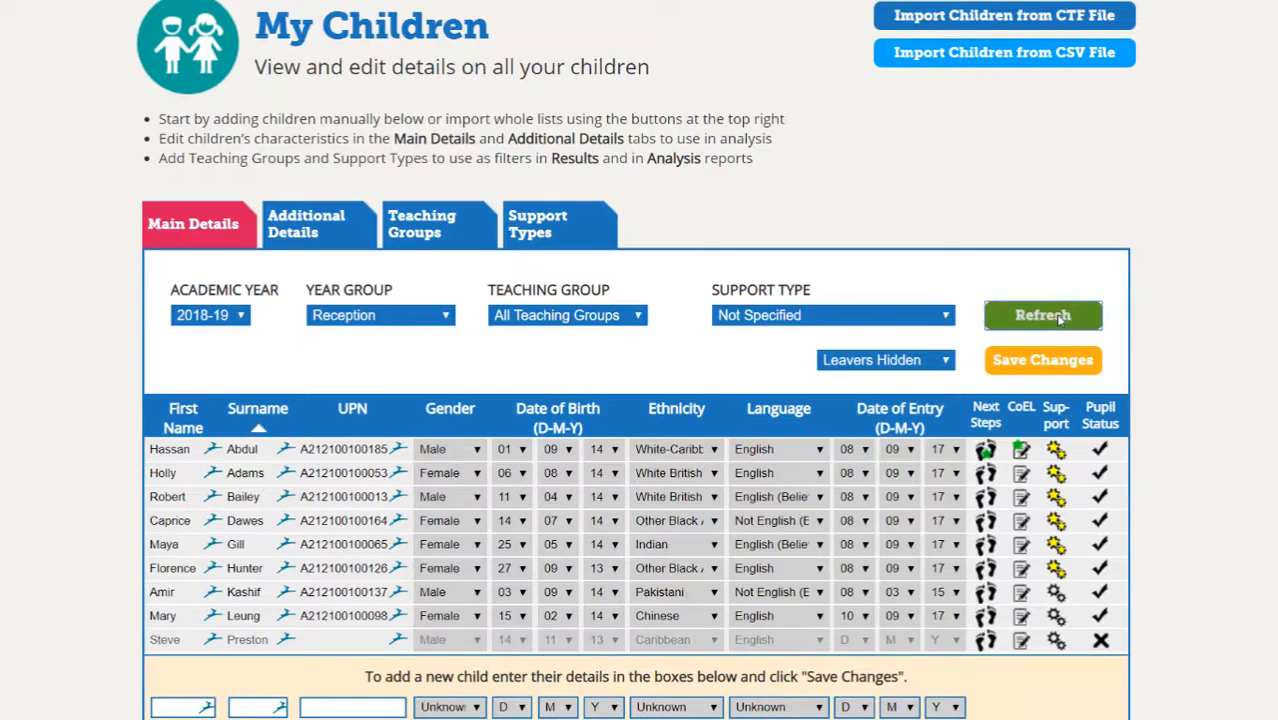
pyautogui.scroll(-1, 1022, 545)
pyautogui.scroll(-2, 1022, 545)
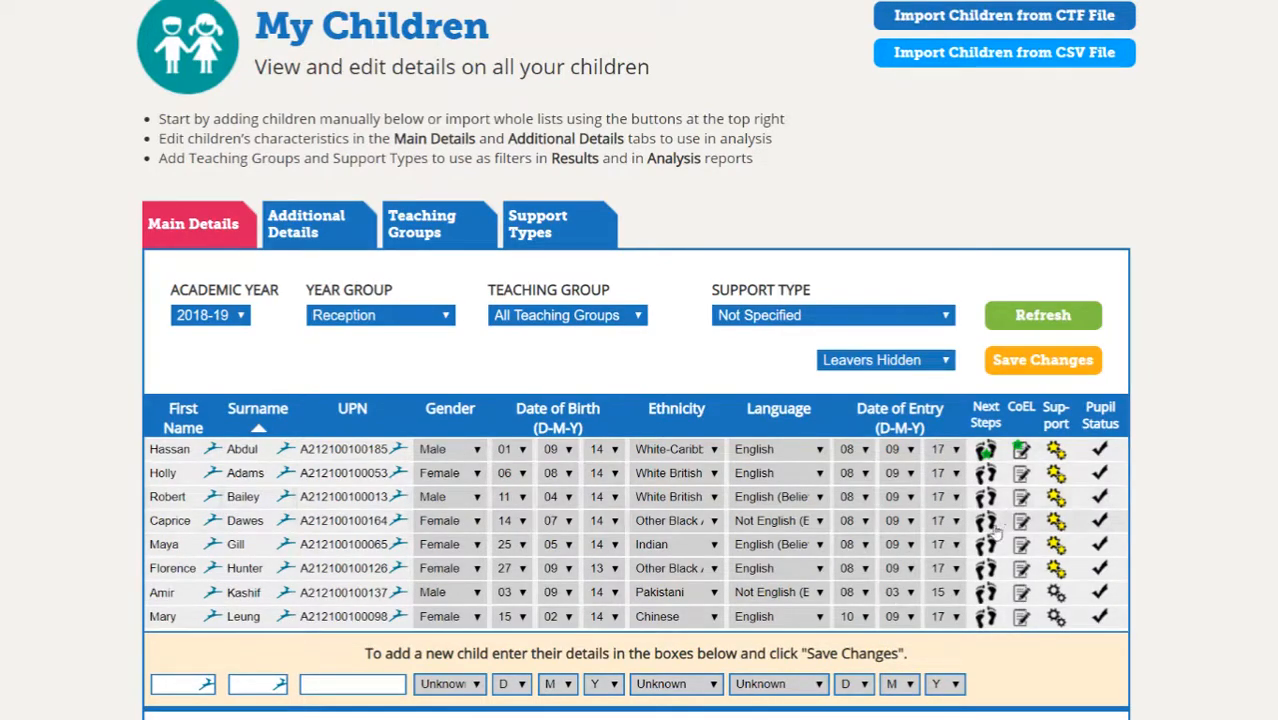
# - Switch the table to Leavers Shown and refresh so the left child reappears
pyautogui.click(870, 362)
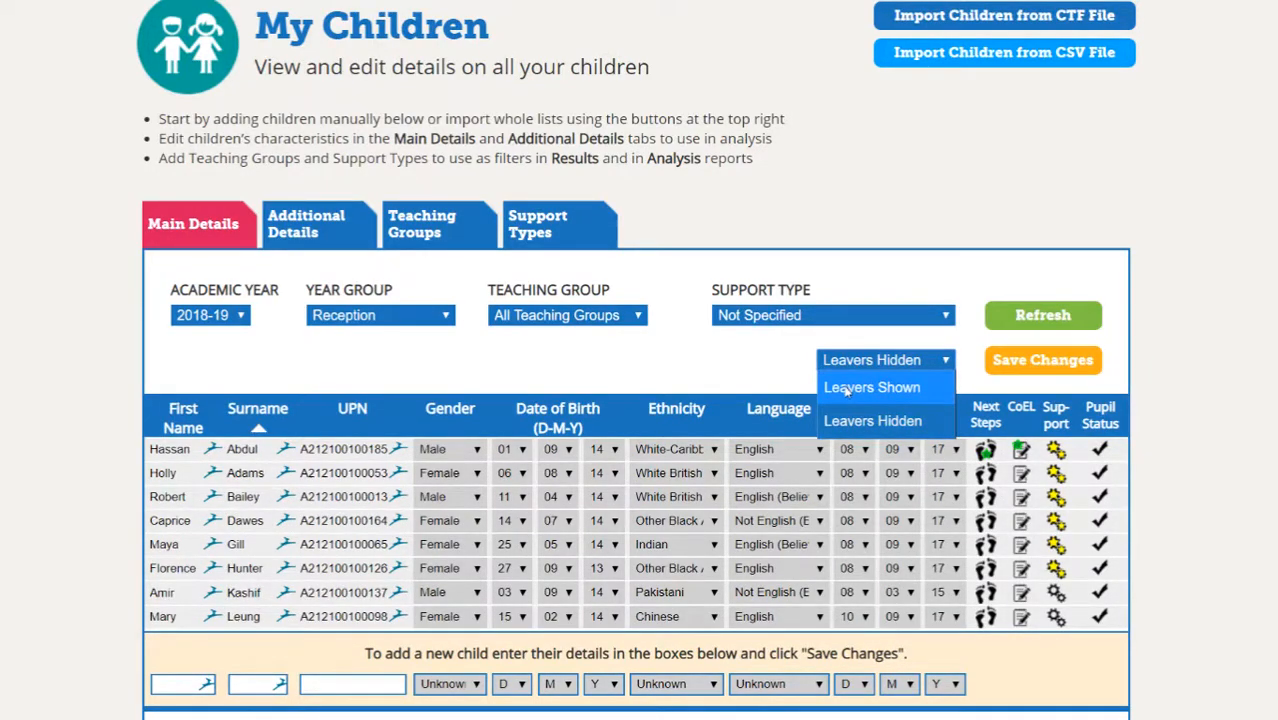
pyautogui.click(852, 389)
pyautogui.click(1060, 320)
pyautogui.scroll(-3, 1247, 403)
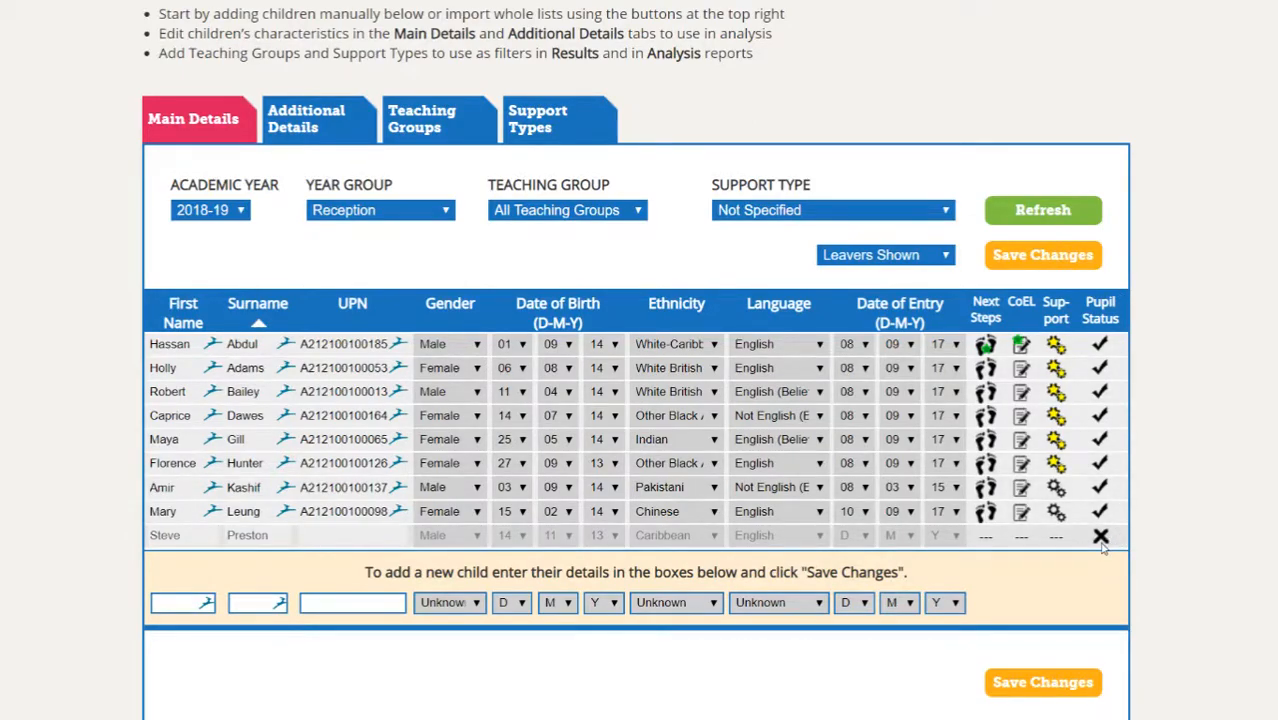
# - Reinstate the left child as a current pupil from their Pupil Status options
pyautogui.click(1100, 537)
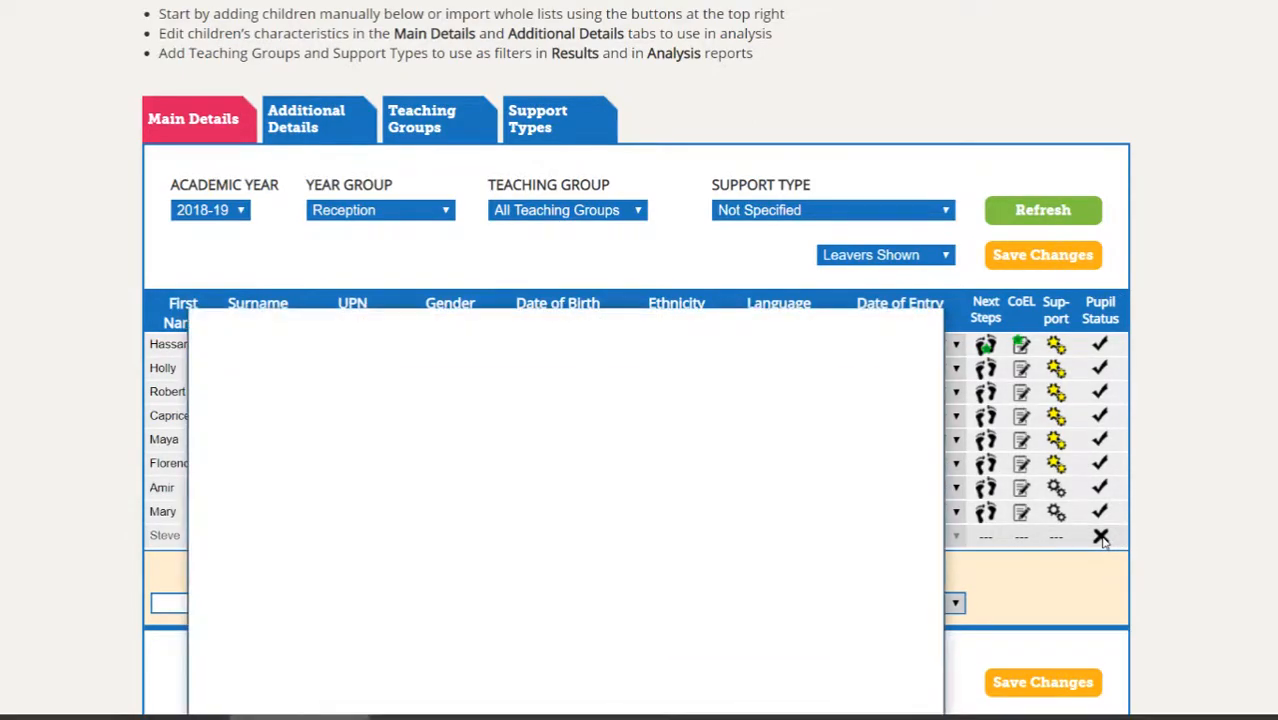
pyautogui.moveTo(624, 321); pyautogui.dragTo(727, 111)
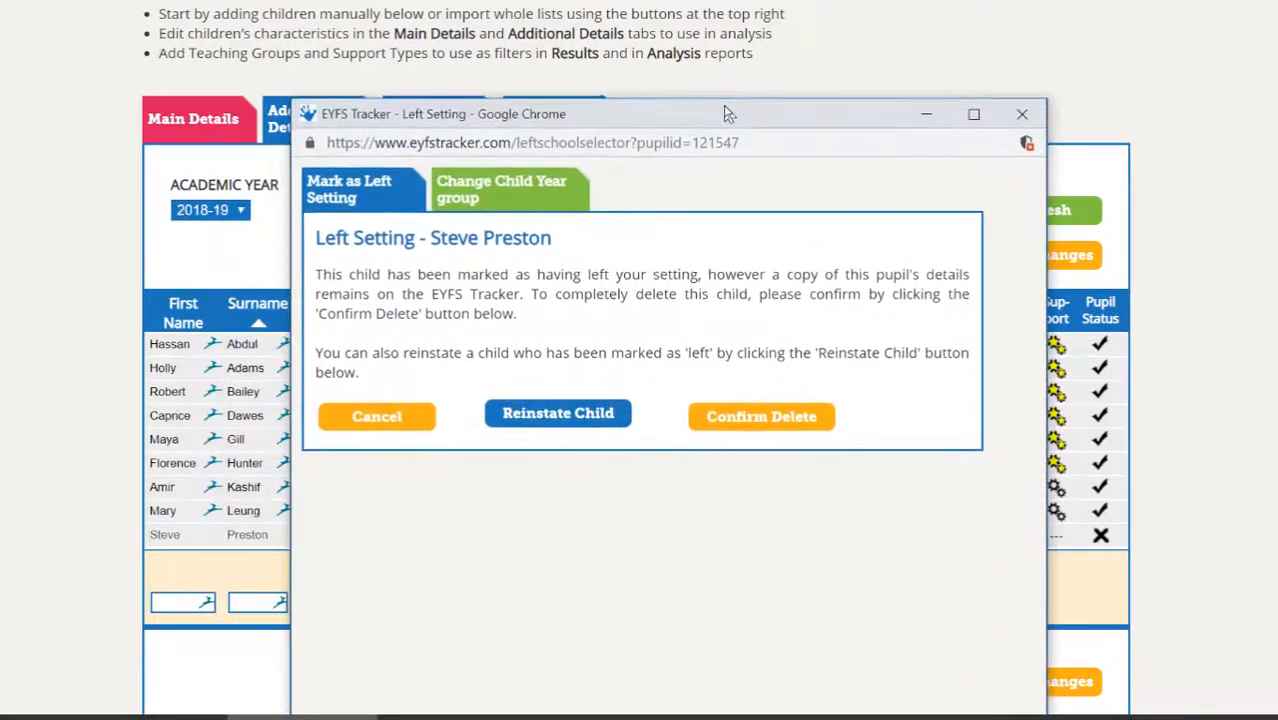
pyautogui.click(553, 416)
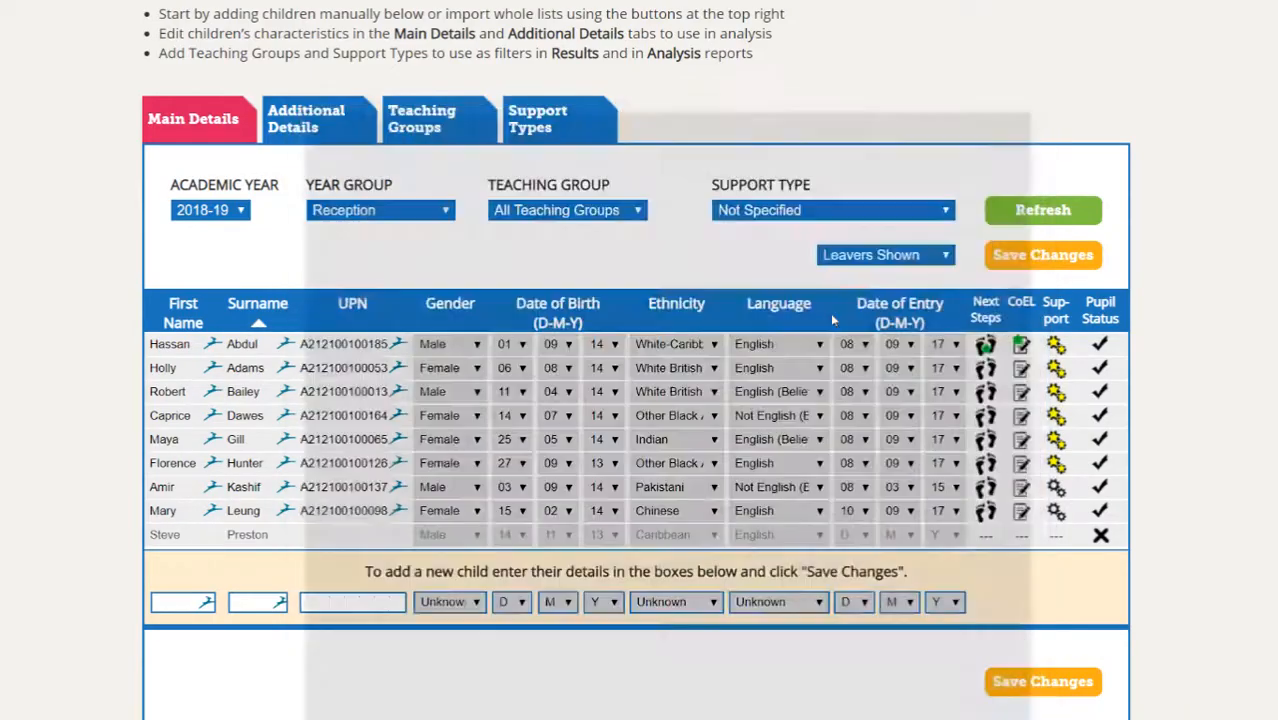
# - Set the child's destination to -DELETED- with complete removal from the EYFS Tracker, and save
pyautogui.scroll(-2, 864, 420)
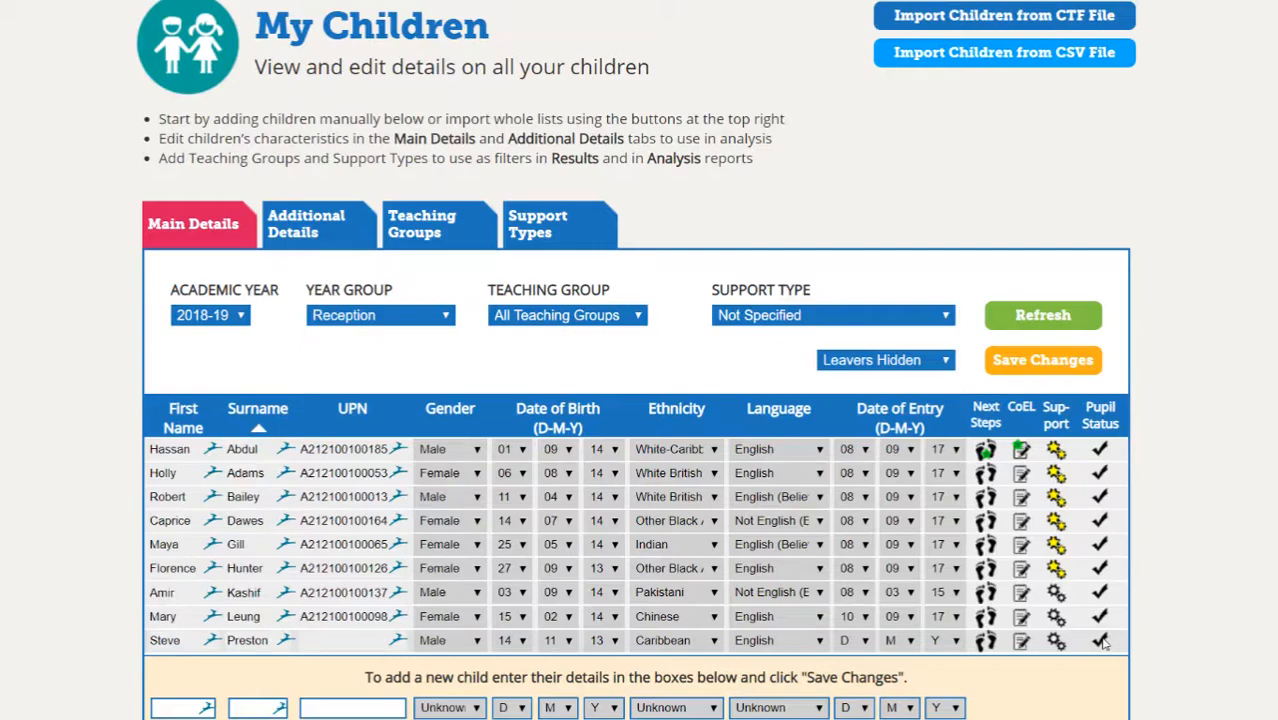
pyautogui.click(1103, 643)
pyautogui.moveTo(476, 306); pyautogui.dragTo(549, 92)
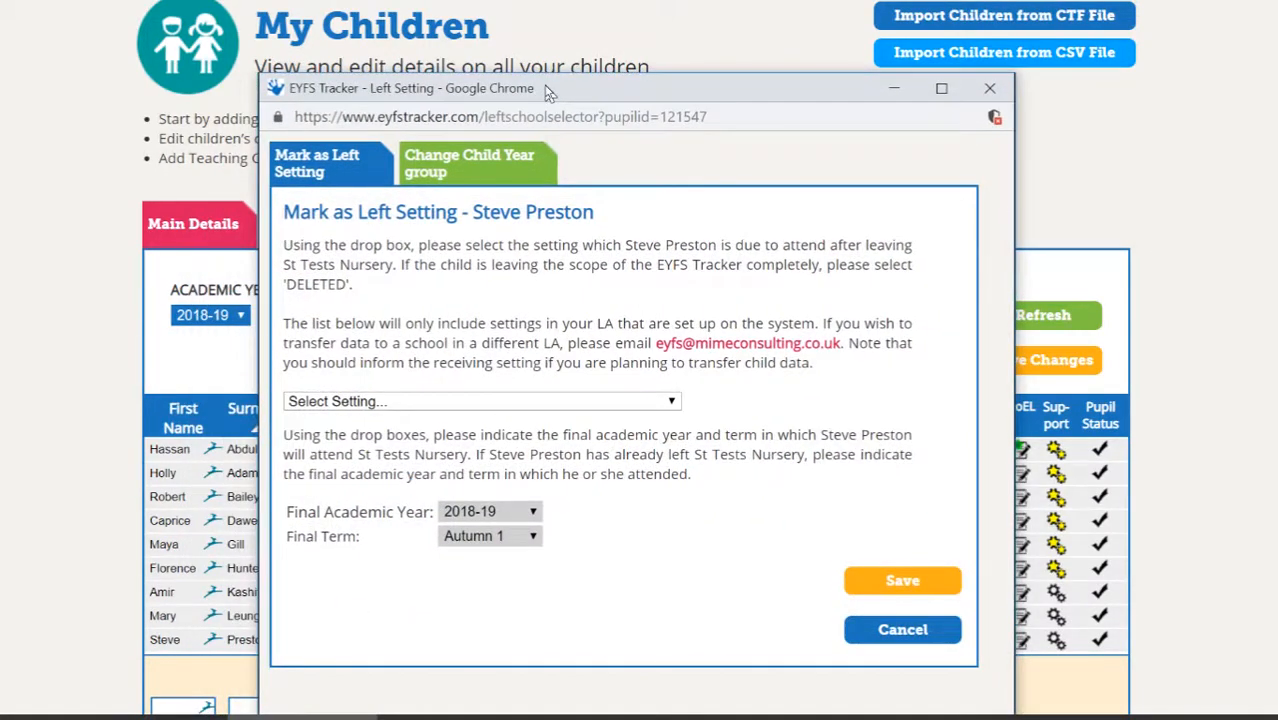
pyautogui.click(358, 403)
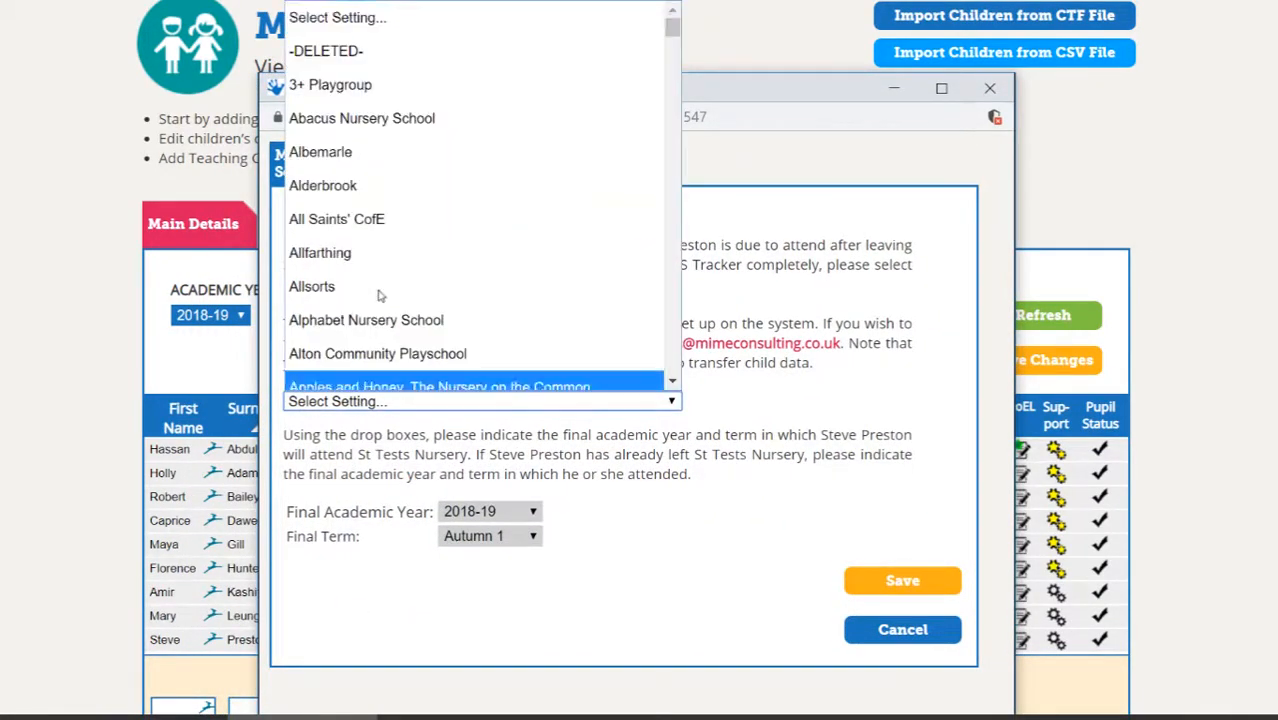
pyautogui.click(372, 38)
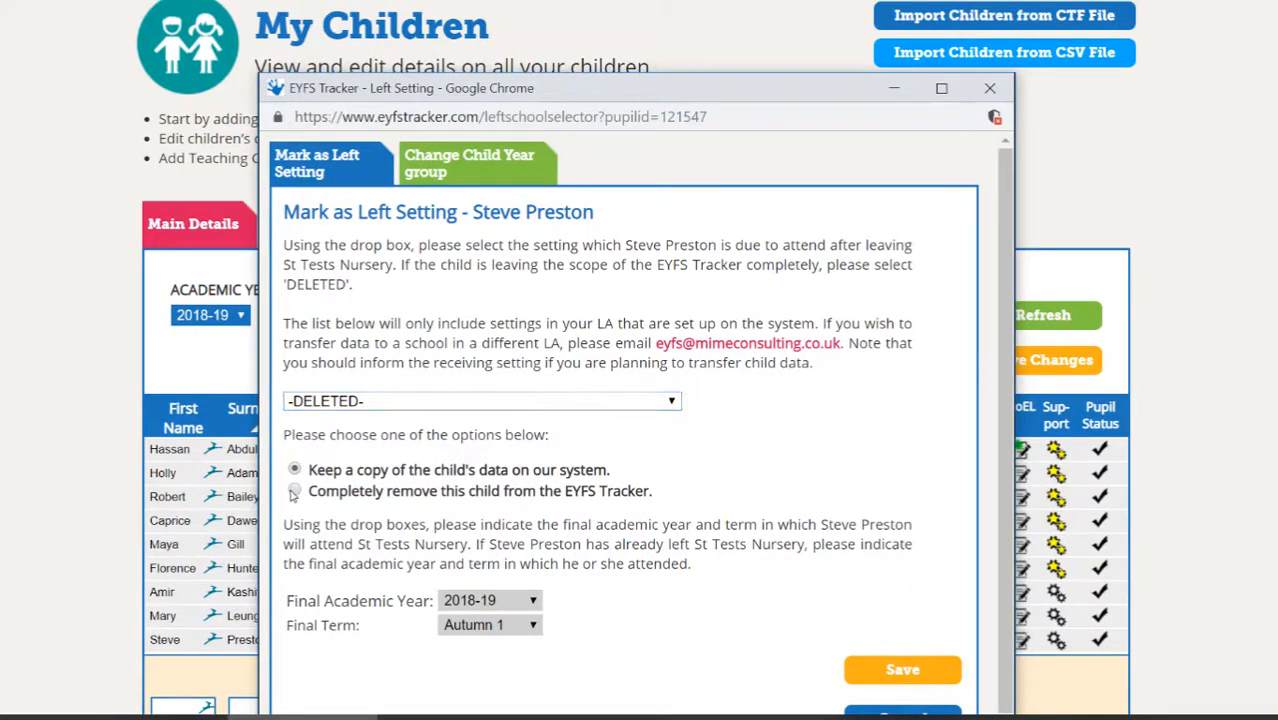
pyautogui.click(293, 490)
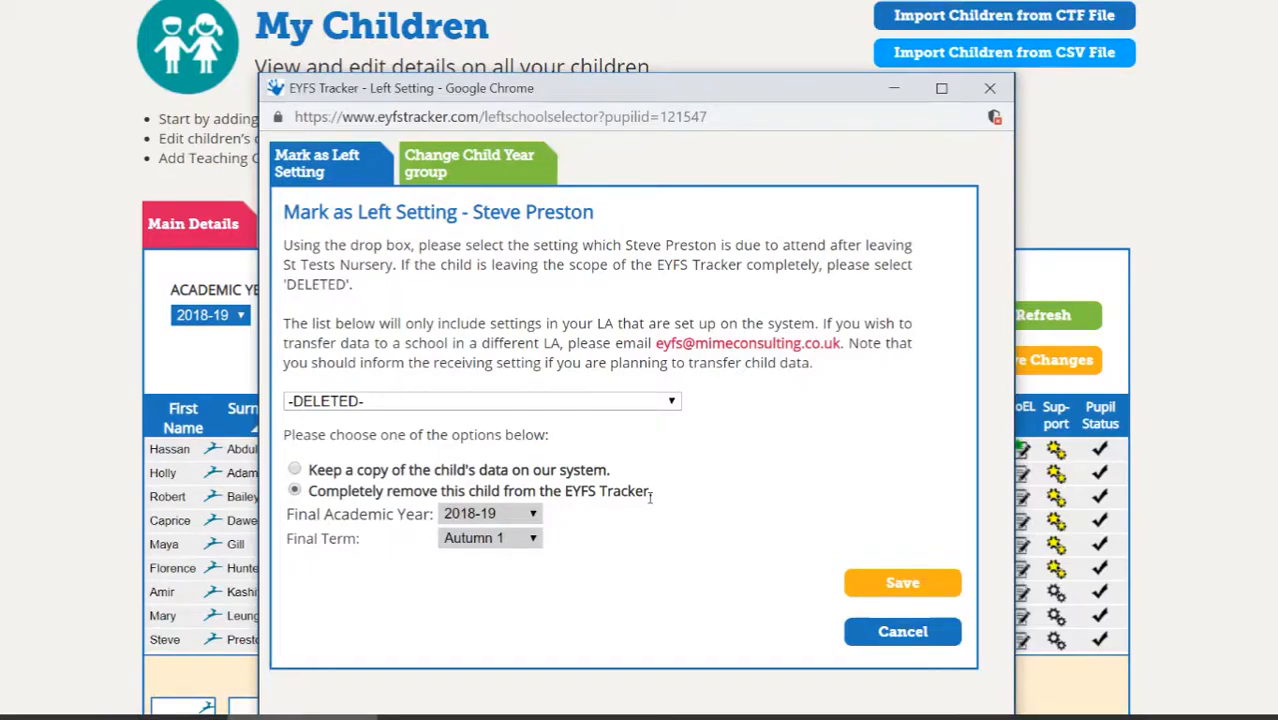
pyautogui.click(908, 583)
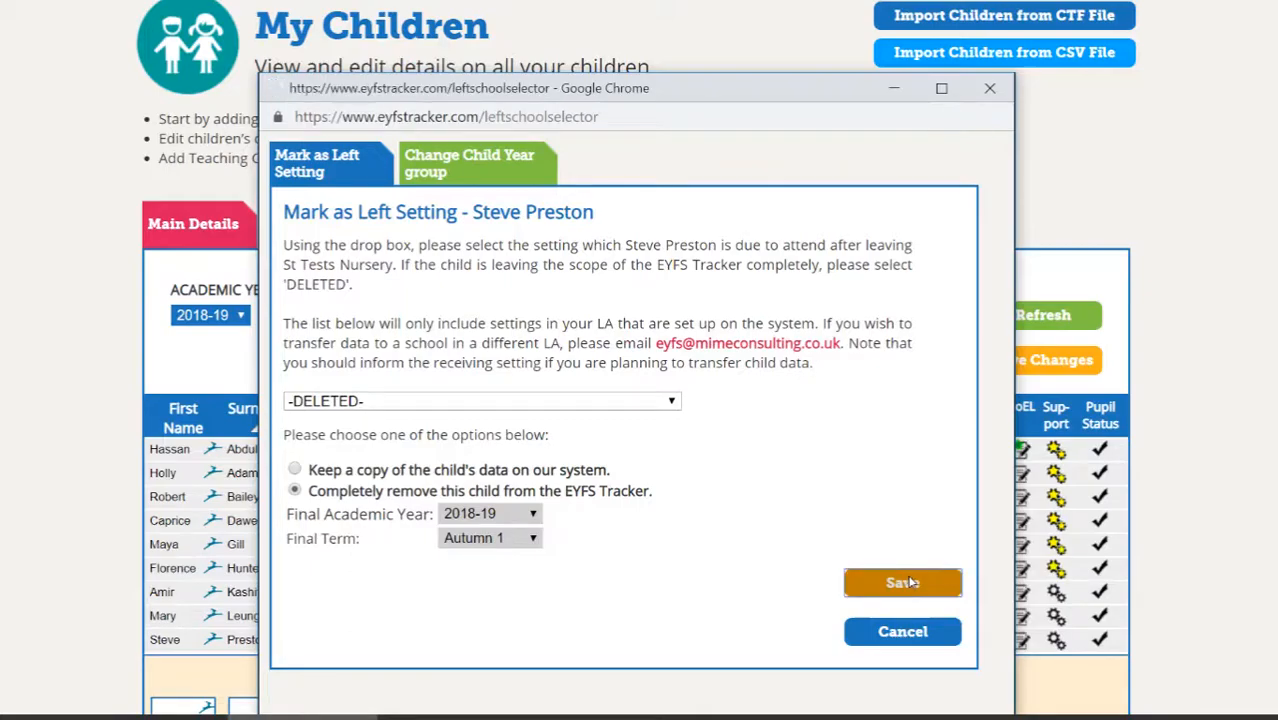
pyautogui.scroll(-2, 600, 594)
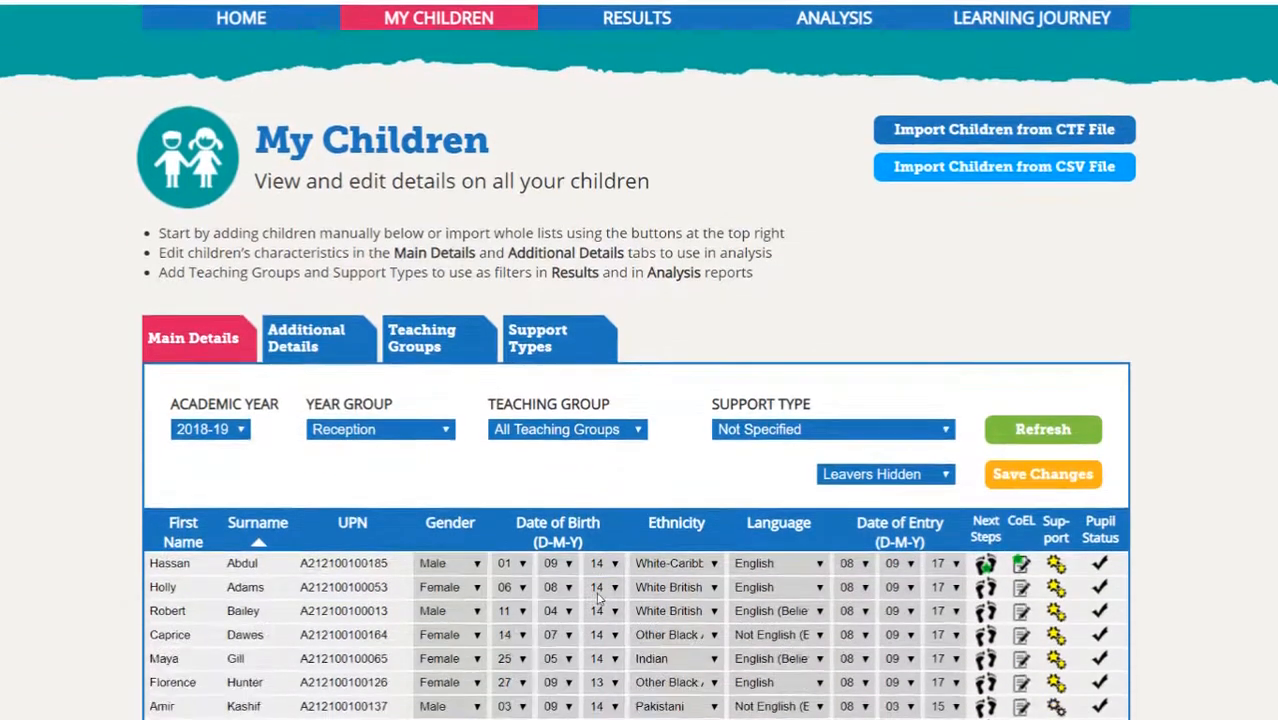